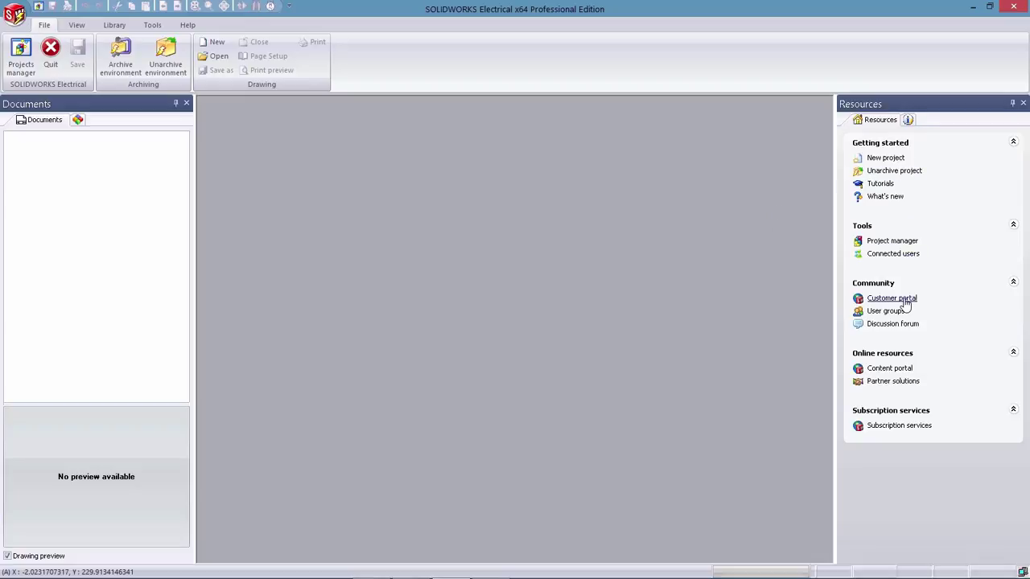
Step: Open the SUMP PUMP (IEC) project and expand Primary pump documents > Scheme Design to reach 06 - Control
left_click(900, 243)
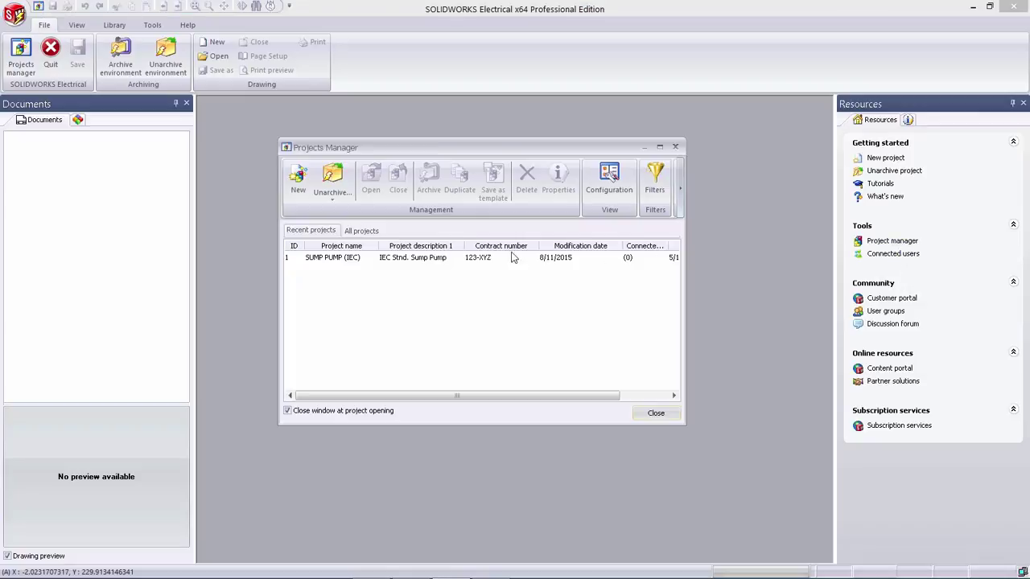
left_click(378, 259)
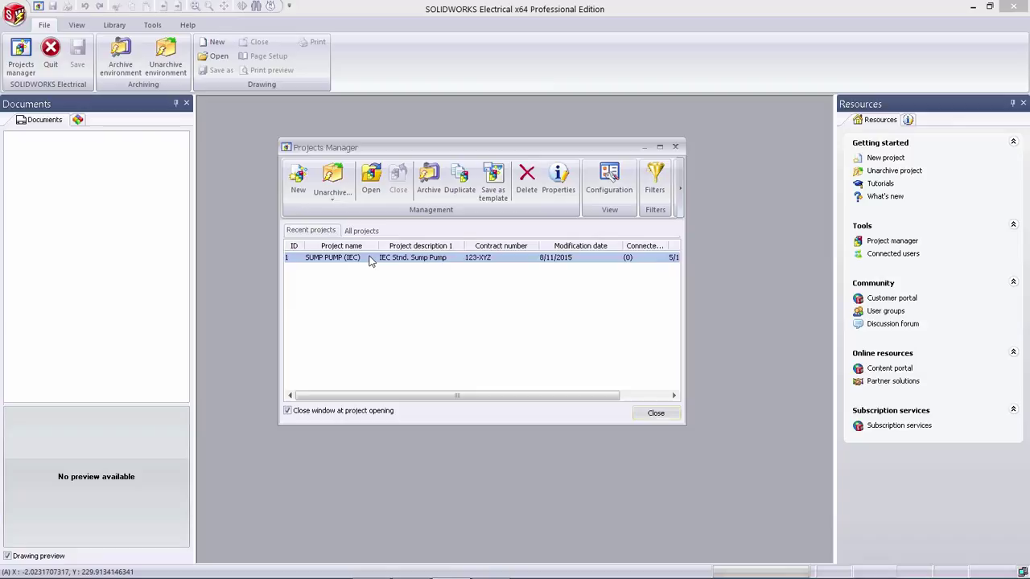
double_click(371, 259)
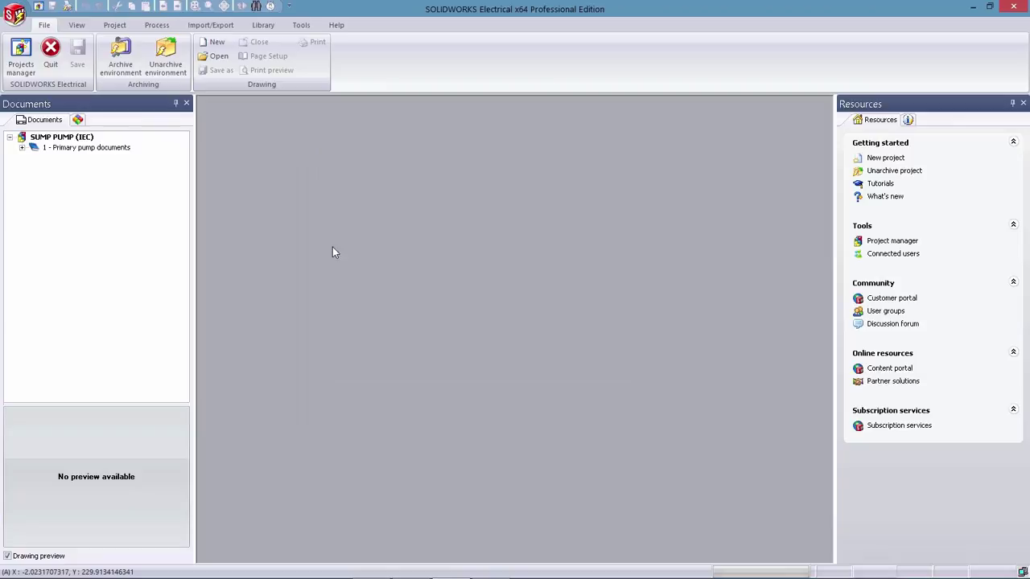
left_click(23, 148)
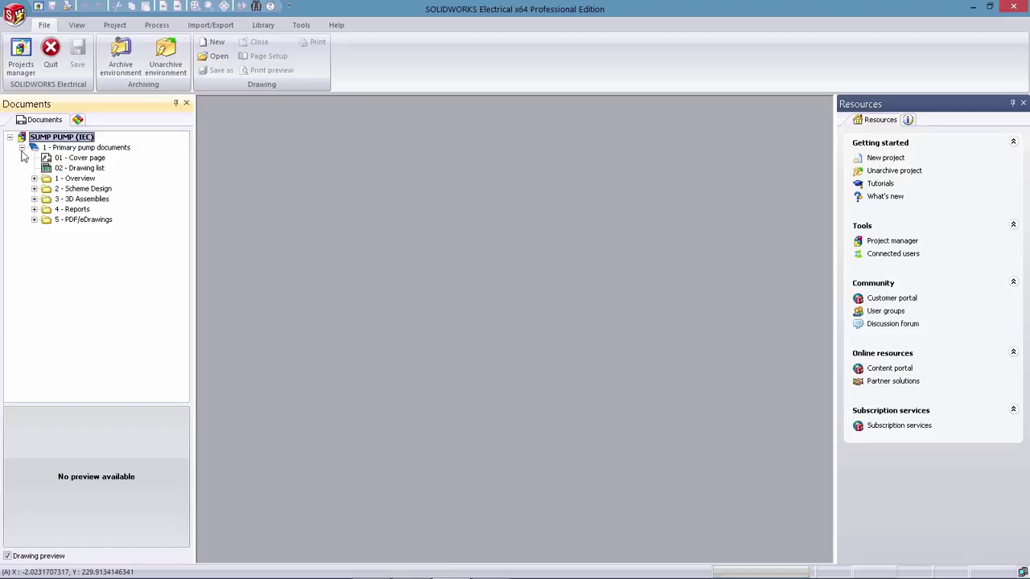
left_click(34, 189)
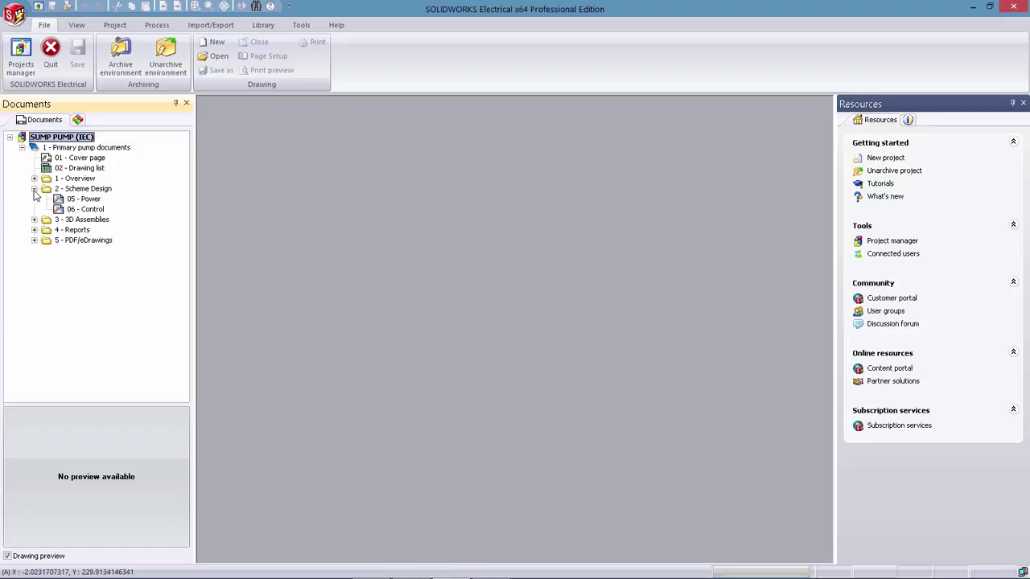
left_click(73, 209)
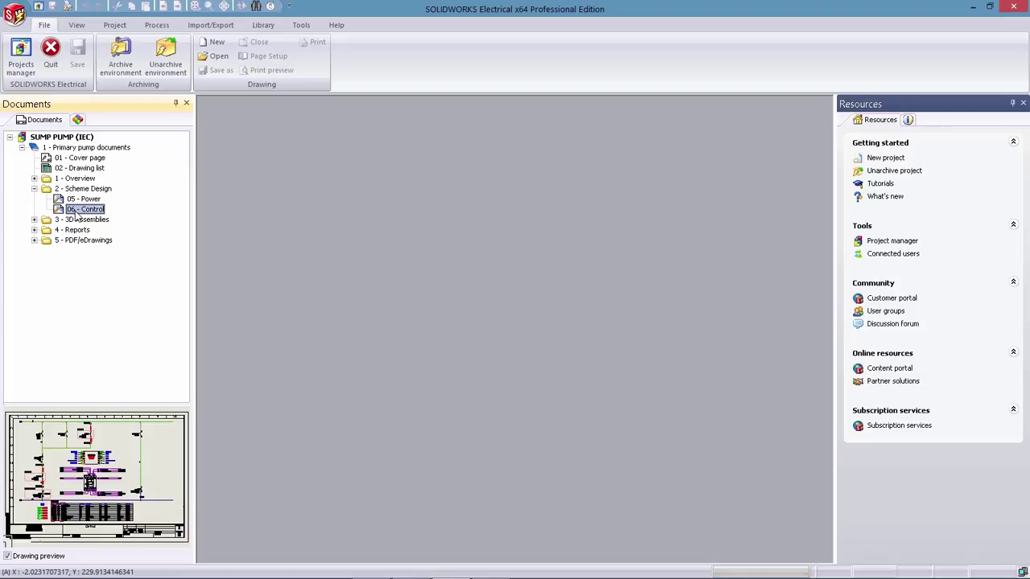
Step: Open the 06 - Control drawing and switch the right panel from Symbols to Properties
double_click(76, 210)
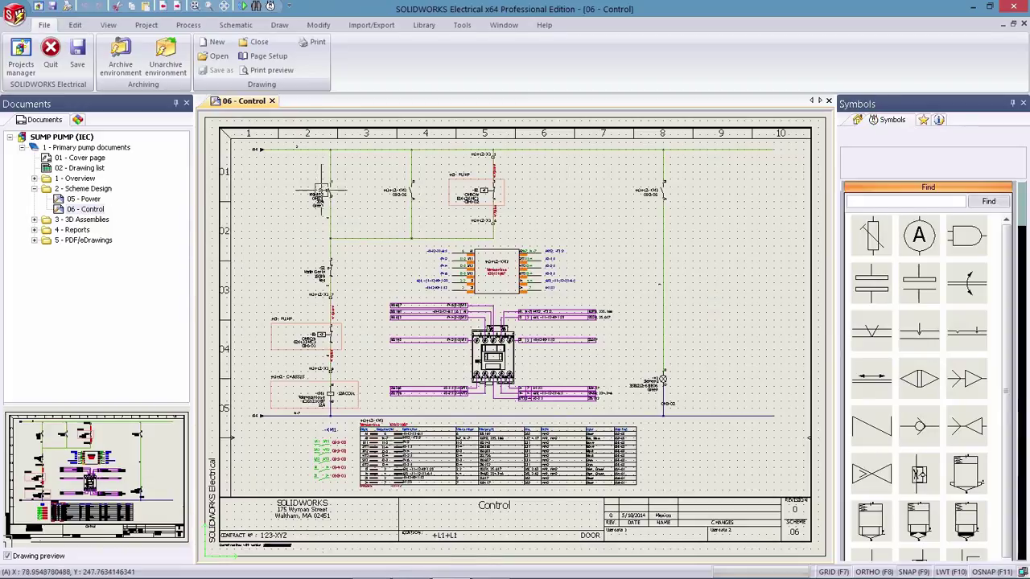
left_click(889, 124)
left_click(925, 121)
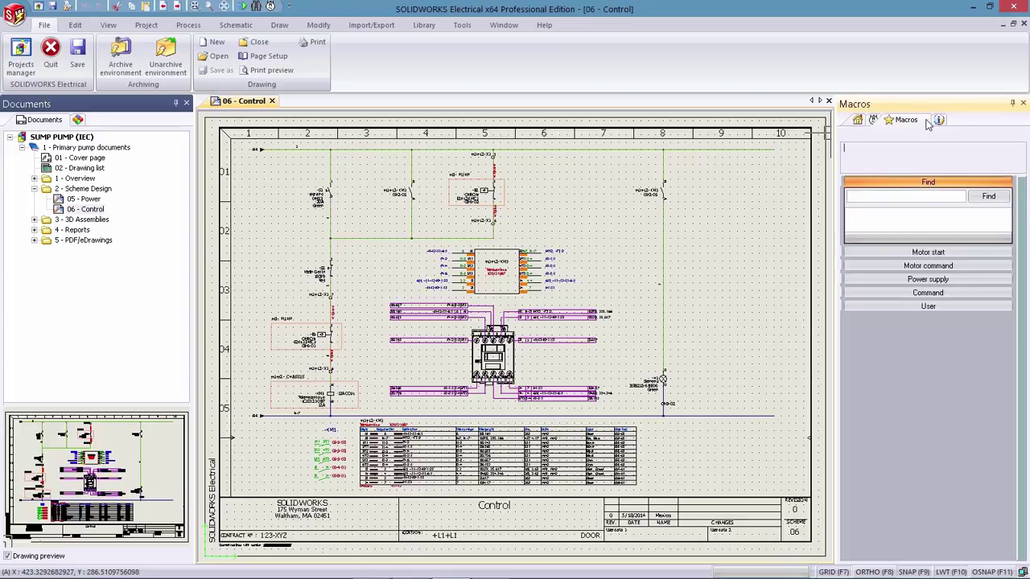
left_click(939, 121)
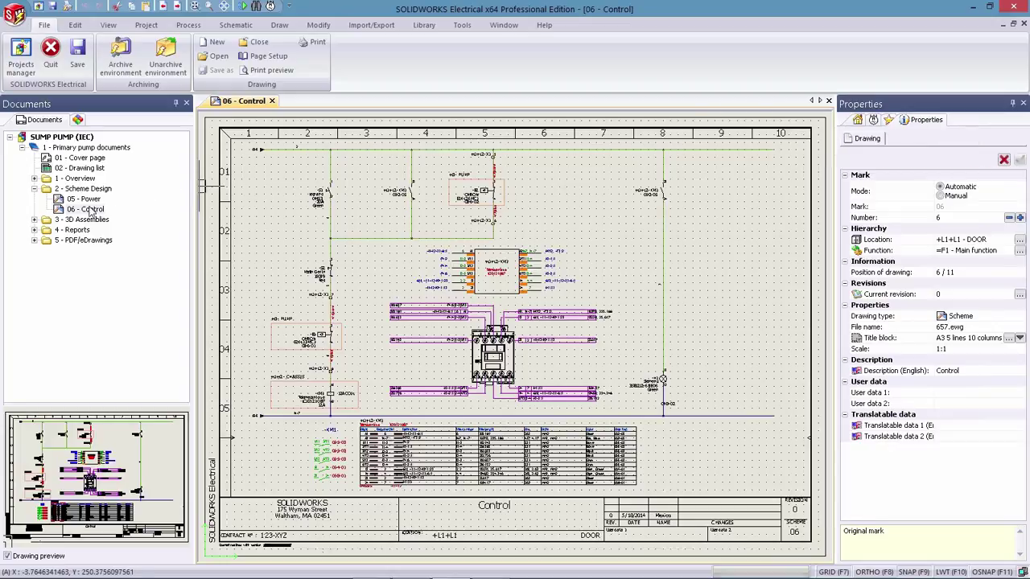
Step: Show the properties of 06 - Control, Scheme Design and Primary pump documents in turn
left_click(88, 211)
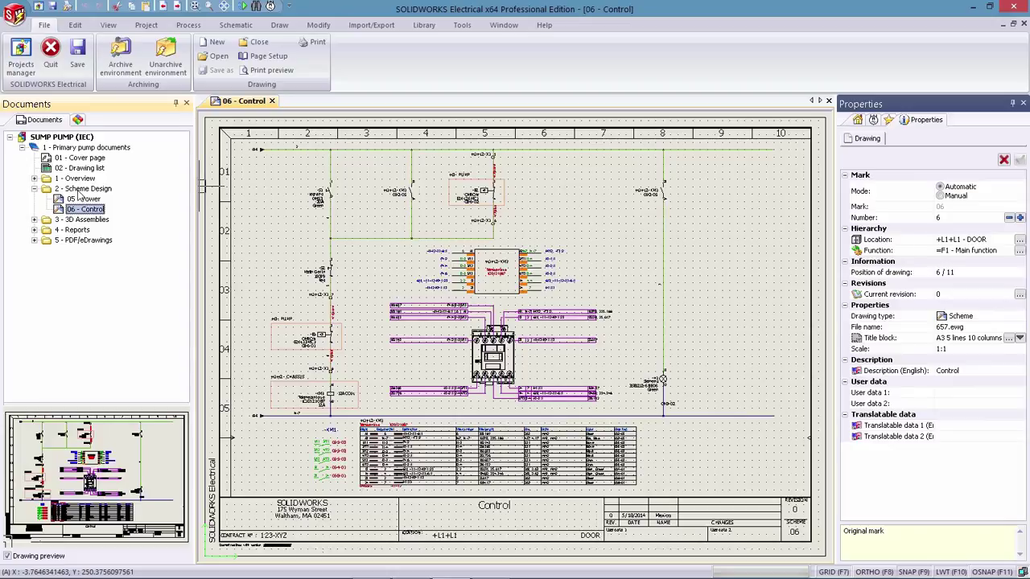
left_click(78, 191)
left_click(73, 148)
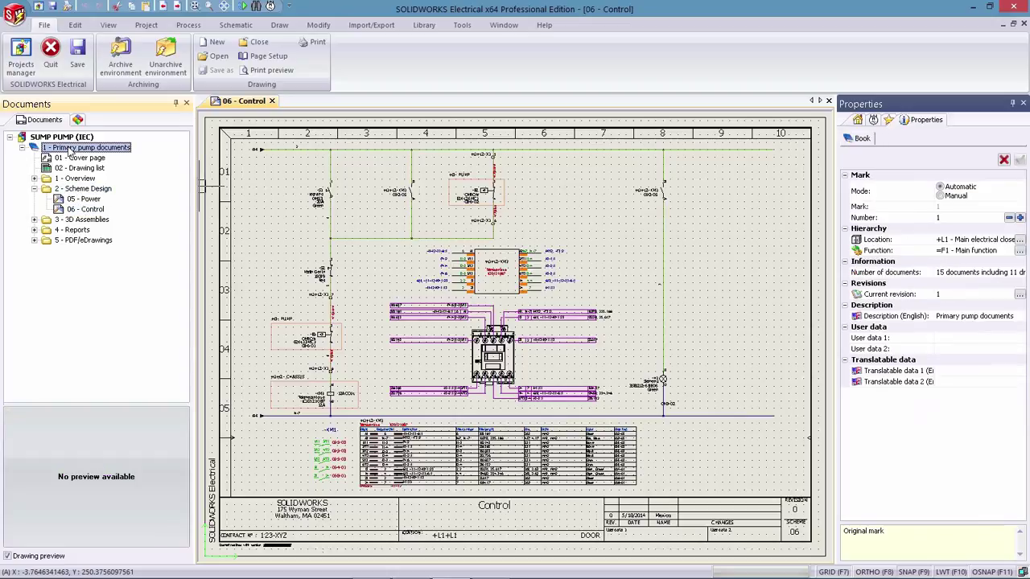
left_click(252, 236)
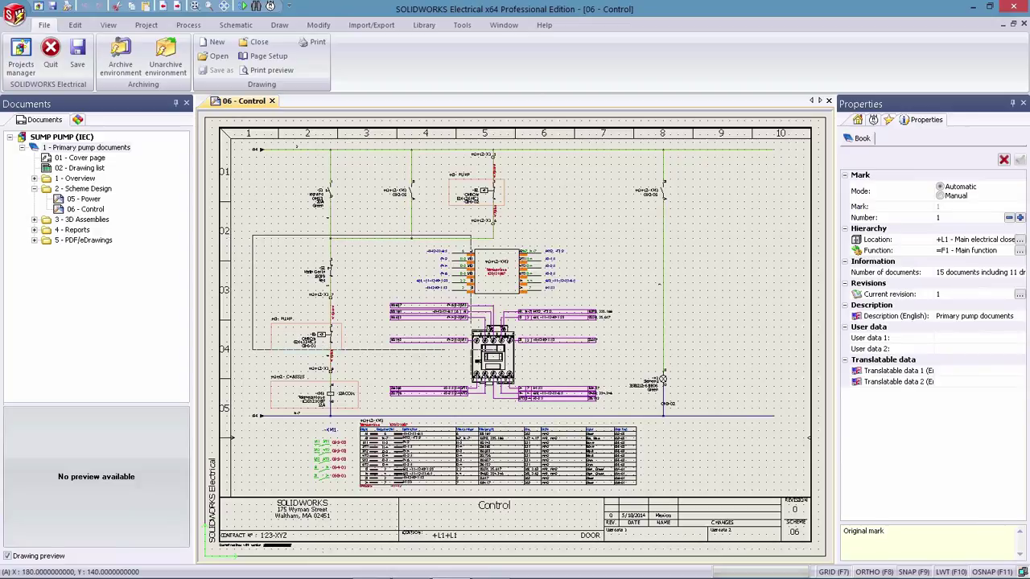
Step: Zoom in on the -S2 area and select the -S2 switch, +L1+L2-X1 terminal and cable W1
left_click(471, 377)
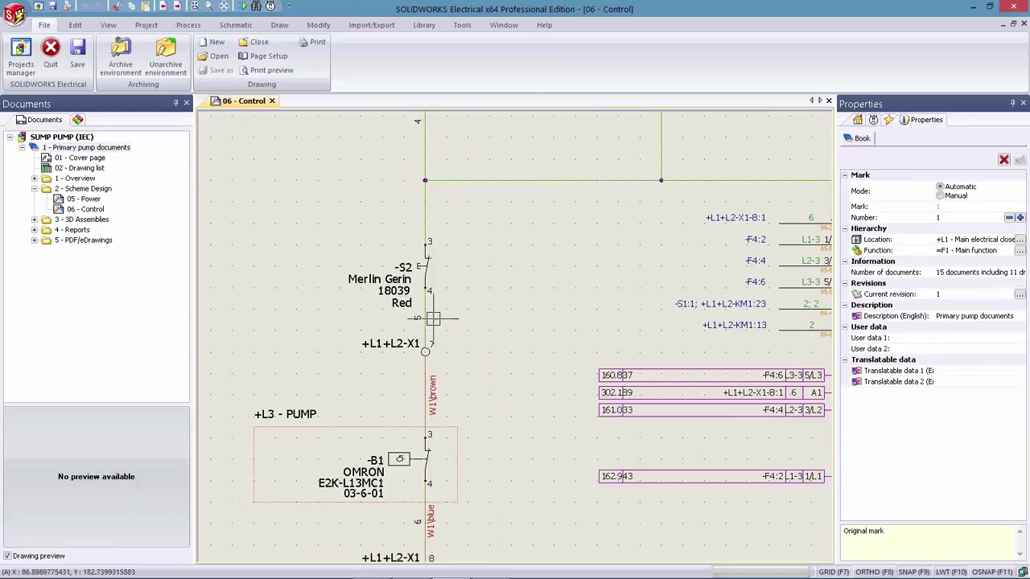
left_click(380, 279)
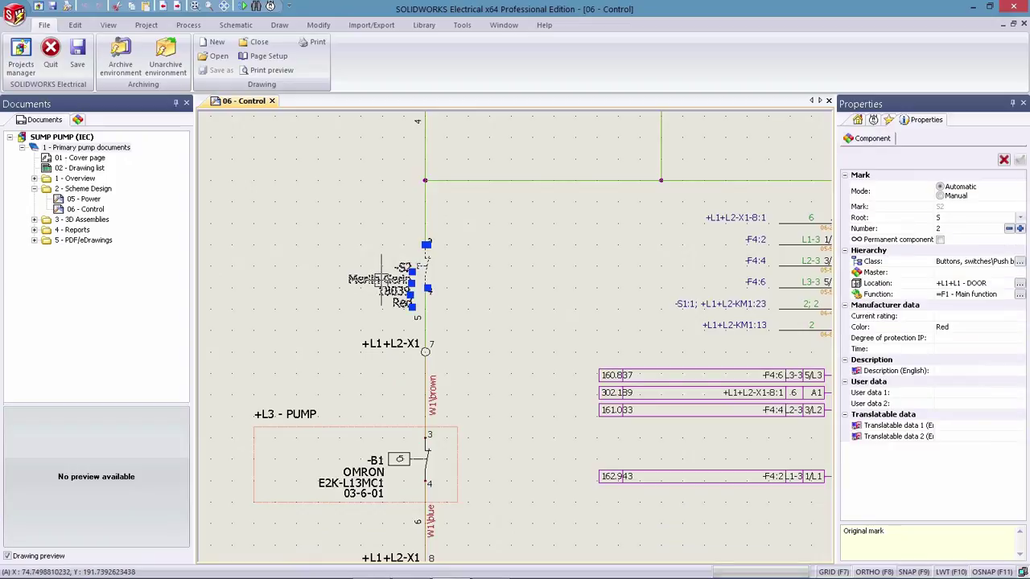
left_click(407, 344)
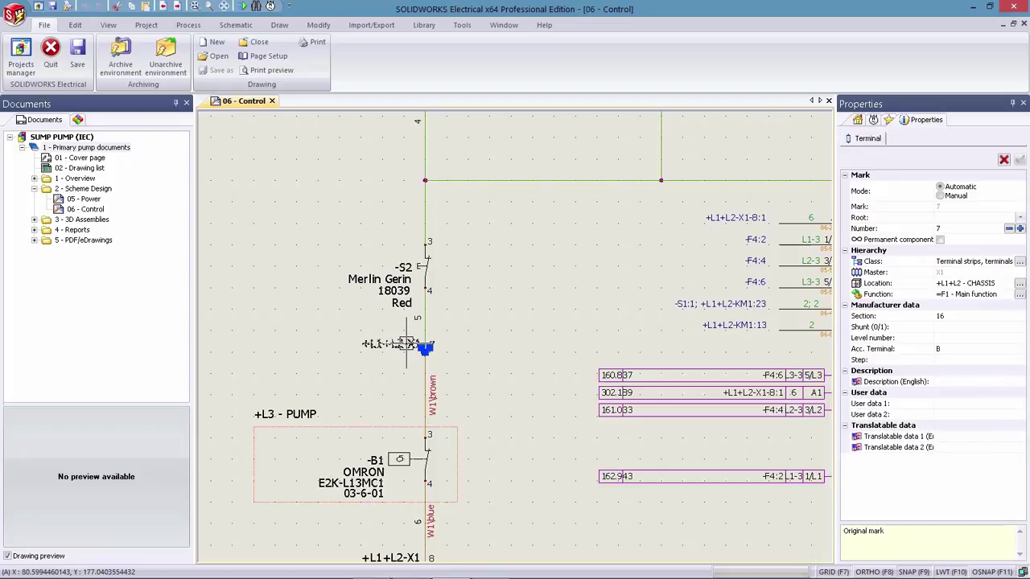
left_click(424, 375)
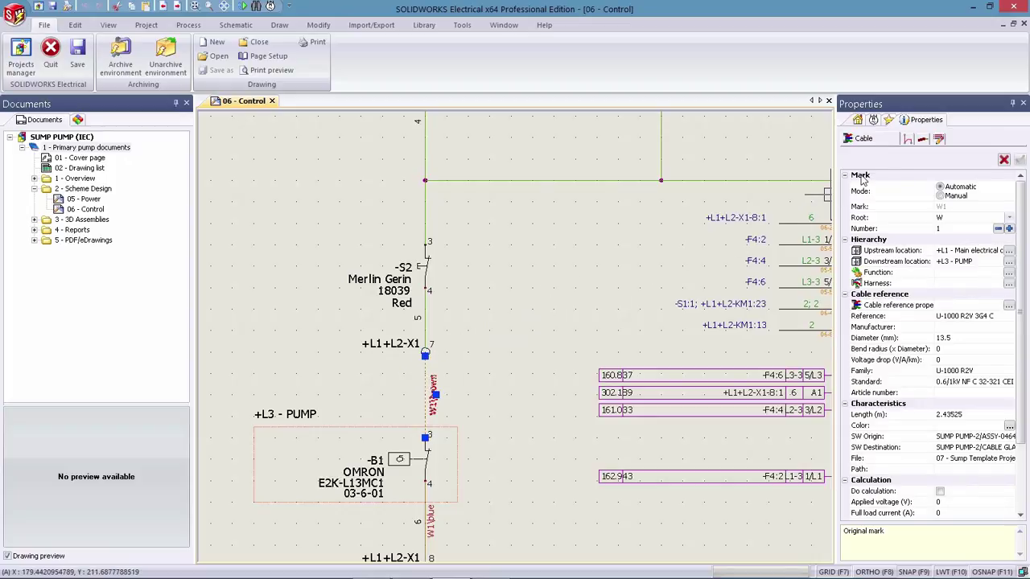
Step: Inspect the ~ 24V Wire style, keeping Control conductor and continuous line type
left_click(908, 139)
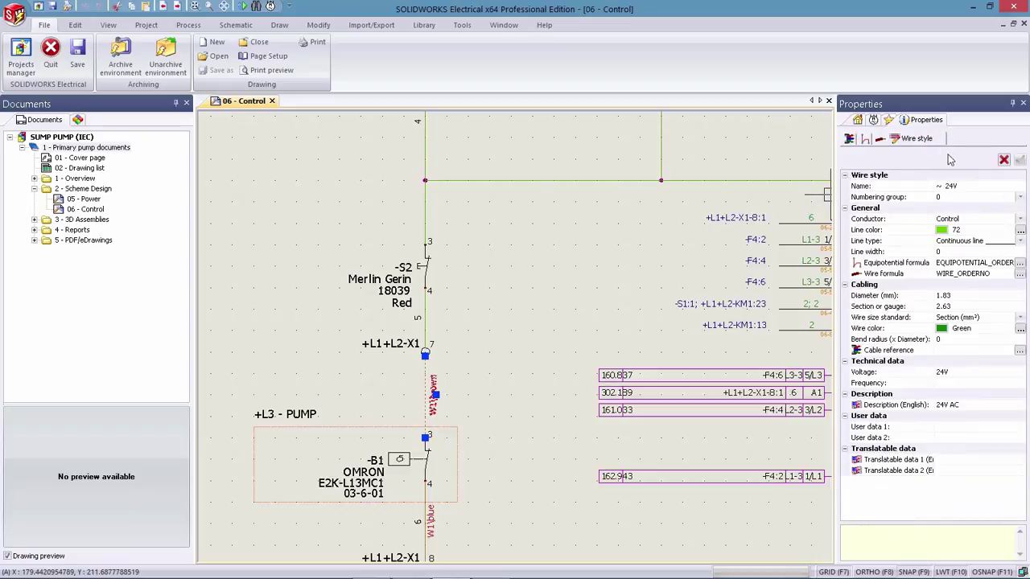
left_click(1020, 220)
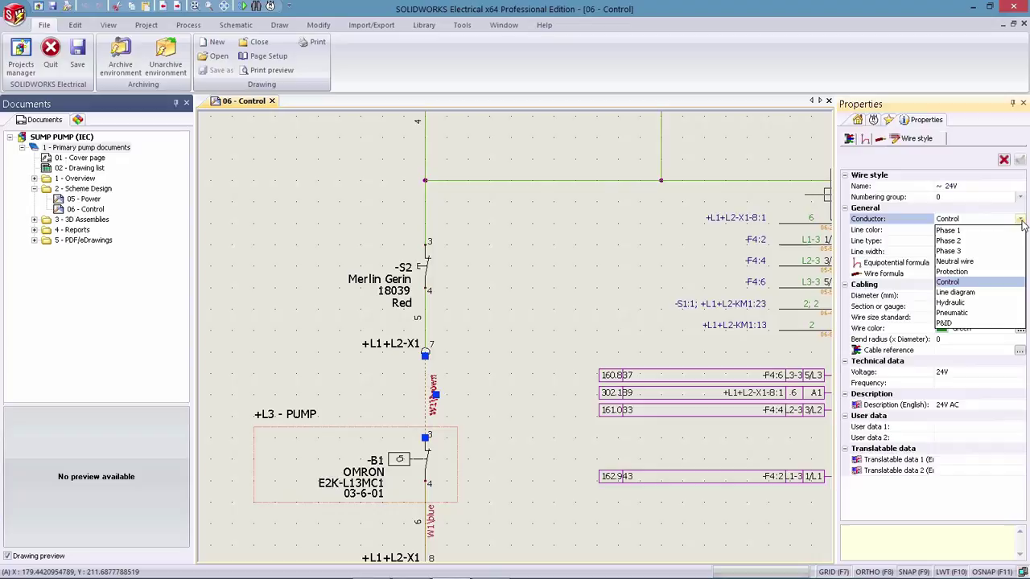
left_click(1020, 221)
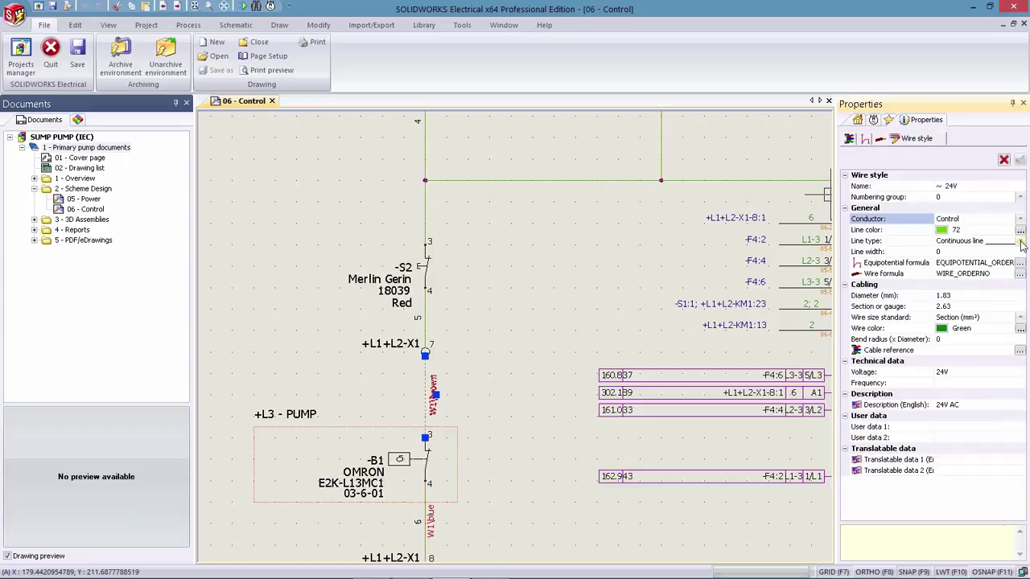
left_click(1020, 243)
left_click(1020, 246)
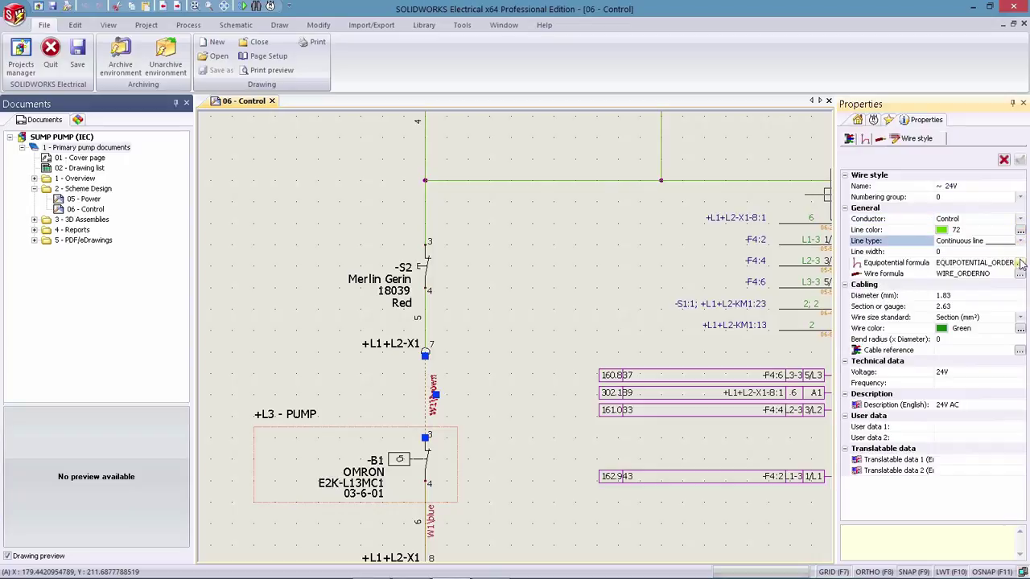
Step: Close the Formula manager unchanged and view the Wire style of the KM1-to-B2 wire
left_click(1019, 263)
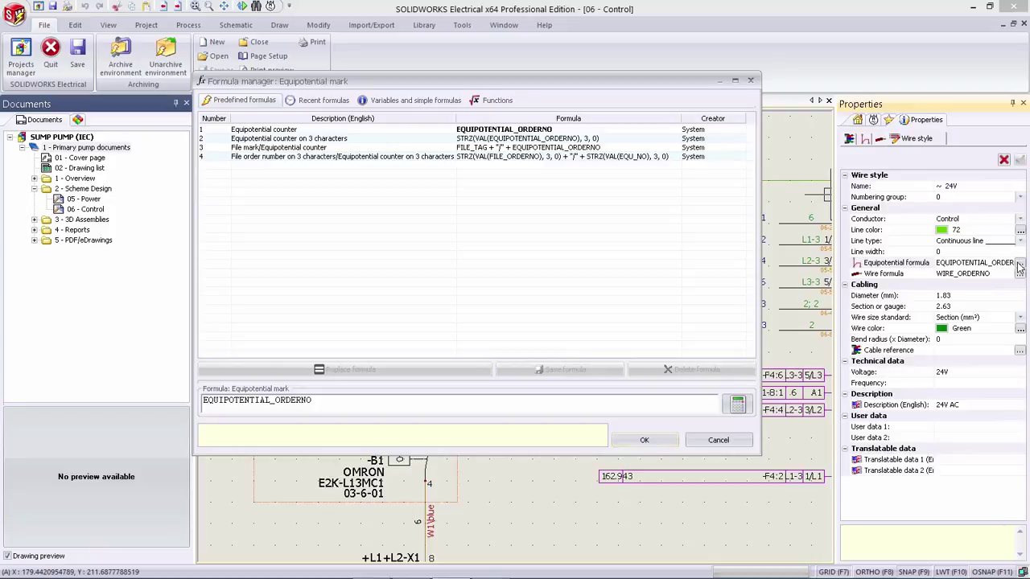
key("Escape")
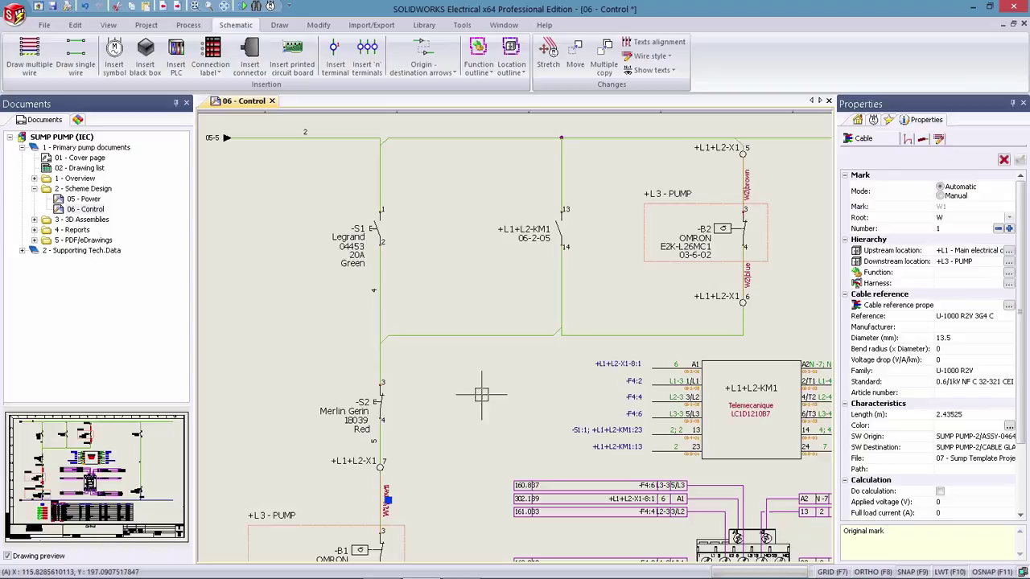
left_click(604, 334)
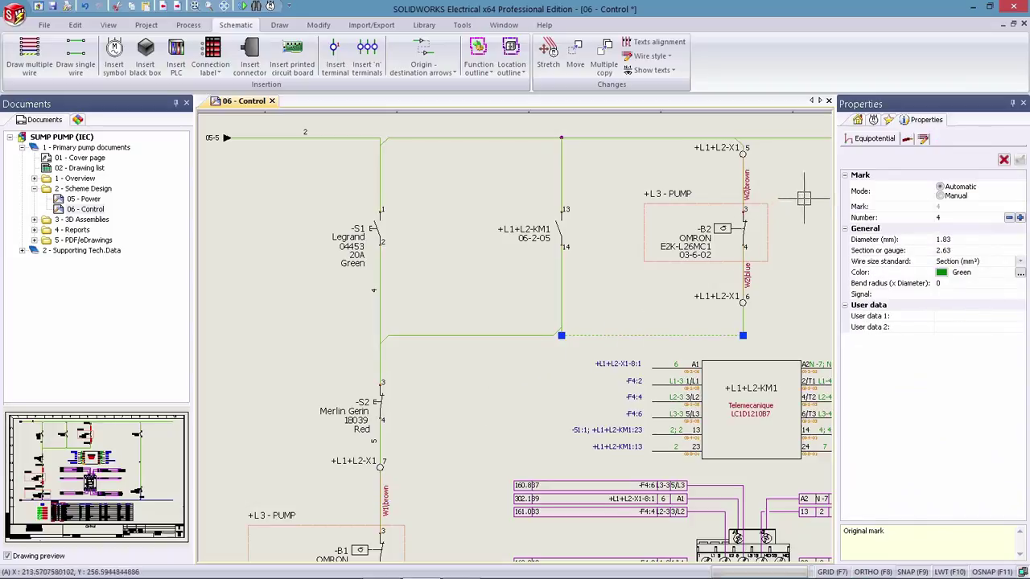
left_click(922, 139)
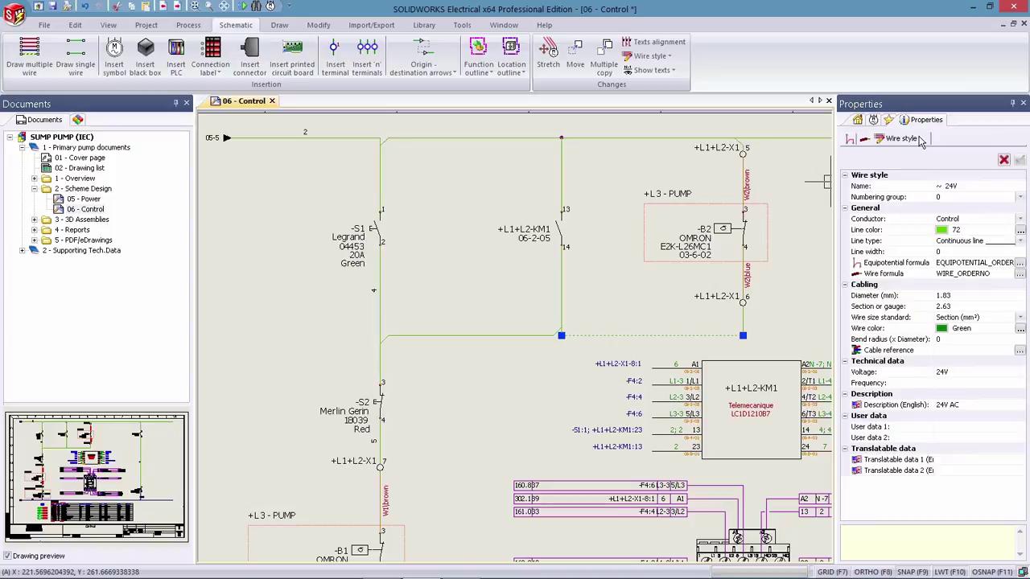
Step: Append EQUIPOTENTIAL_COLOR, EQUIPOTENTIAL_SECTION and EQUIPOTENTIAL_SIGNAL to the equipotential mark formula
left_click(1020, 264)
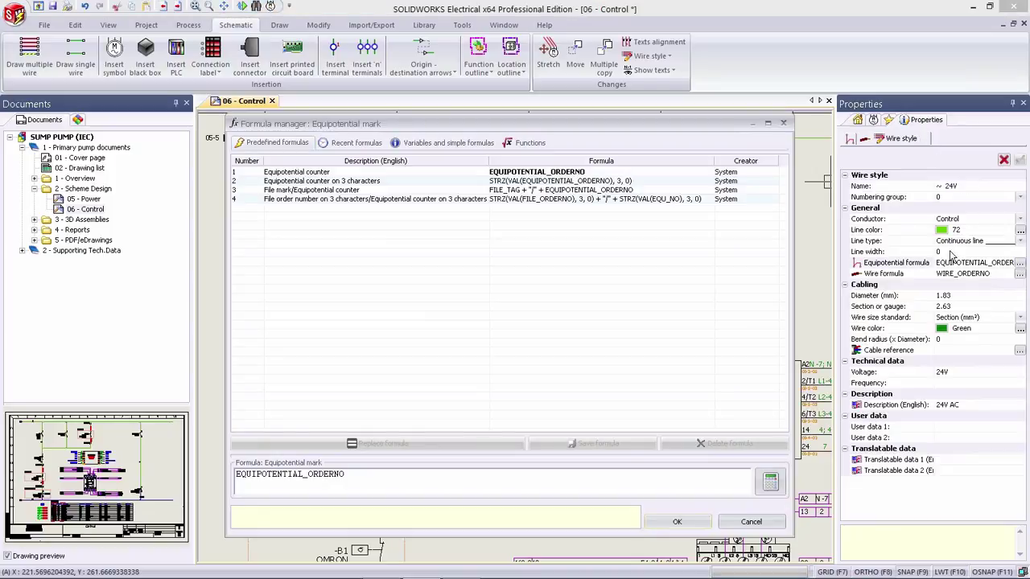
left_click(449, 150)
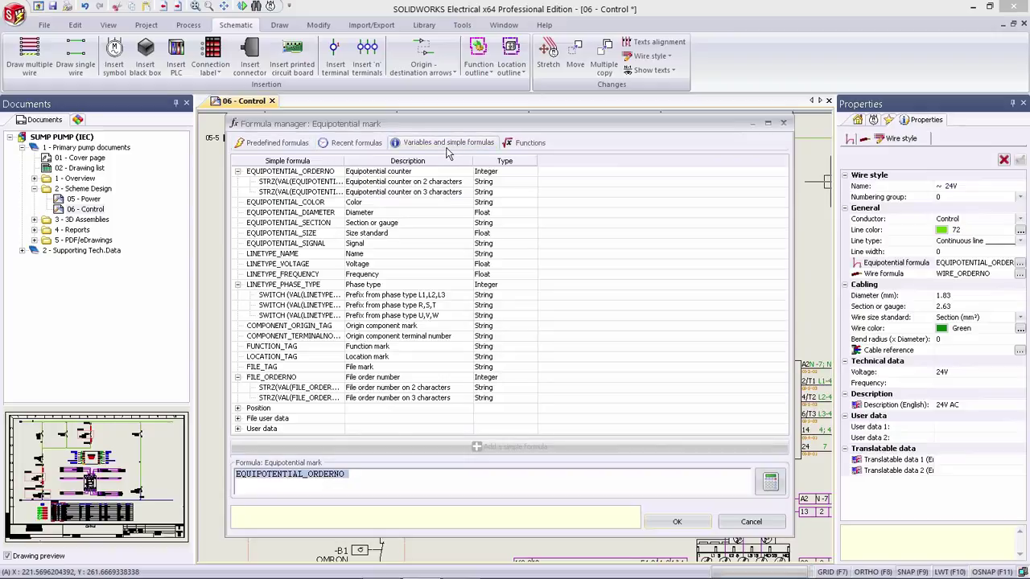
key("End")
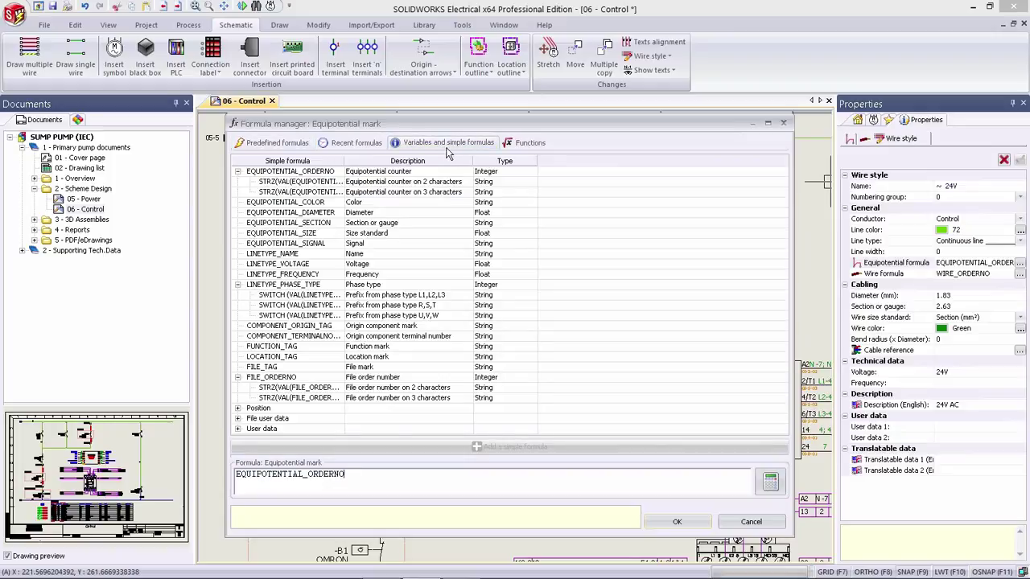
double_click(425, 203)
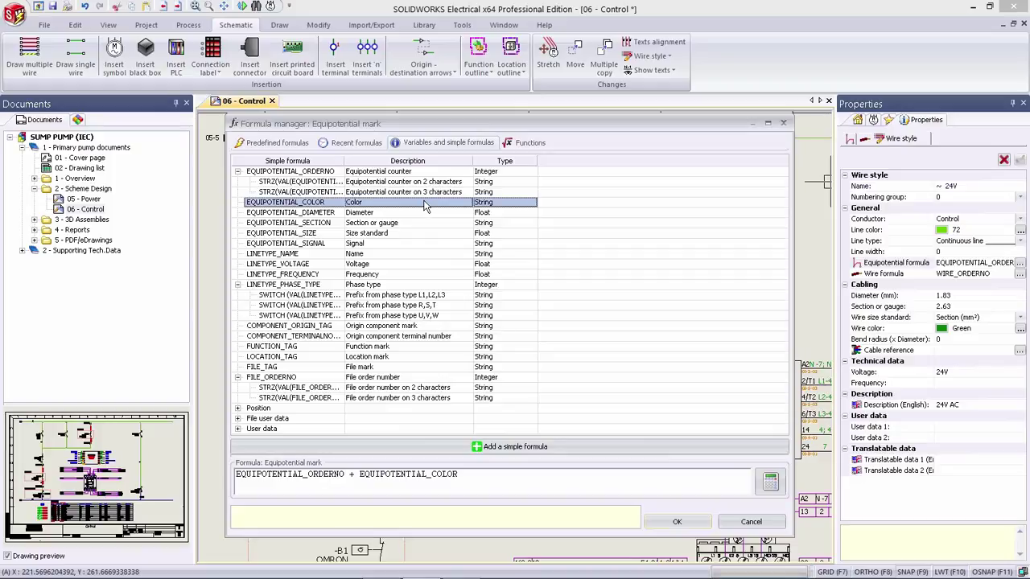
double_click(414, 225)
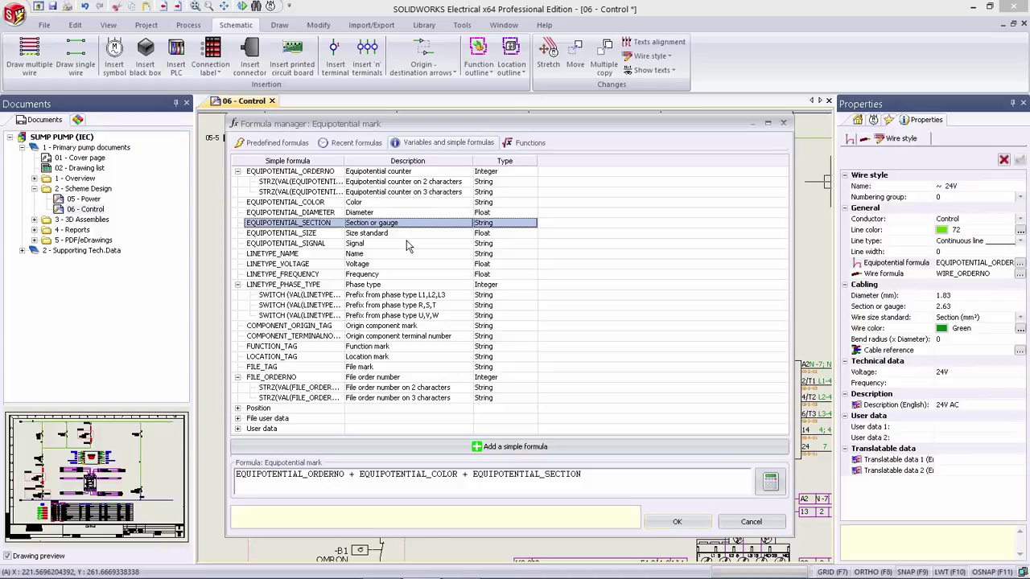
double_click(405, 243)
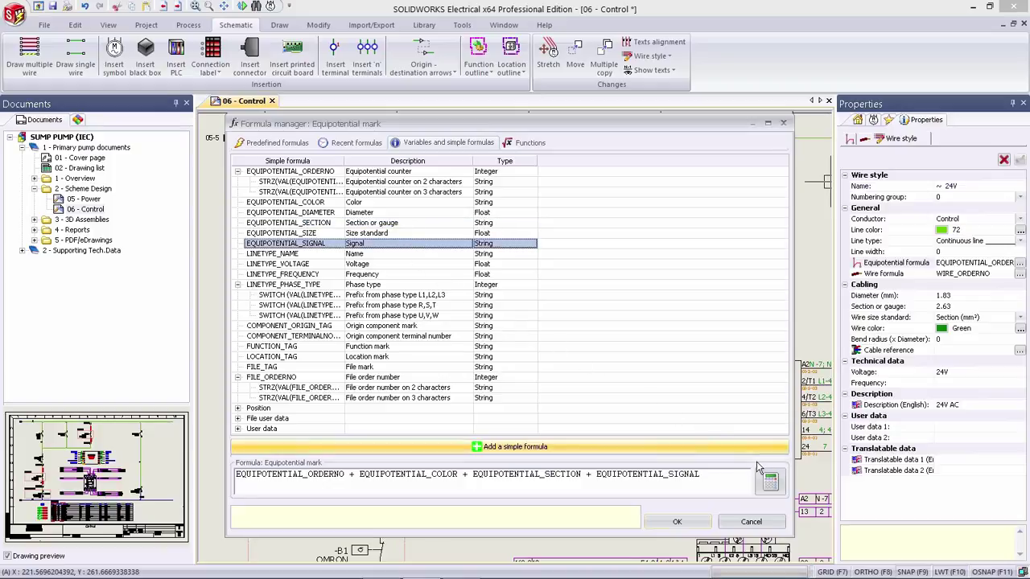
Step: Test the formula (result 111.0A) and enter sample colour BLU and order number W2
left_click(770, 481)
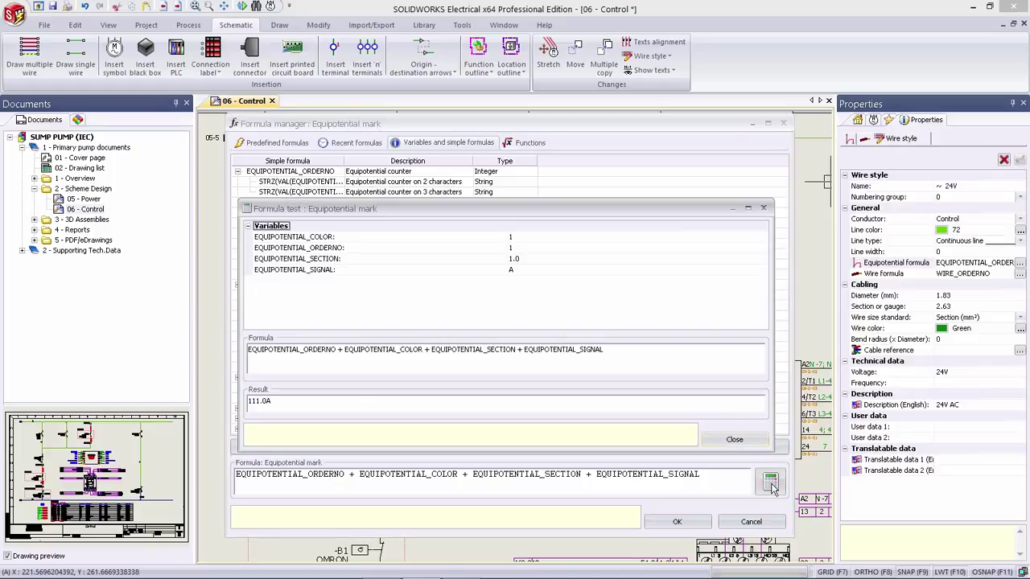
left_click_drag(281, 401, 238, 404)
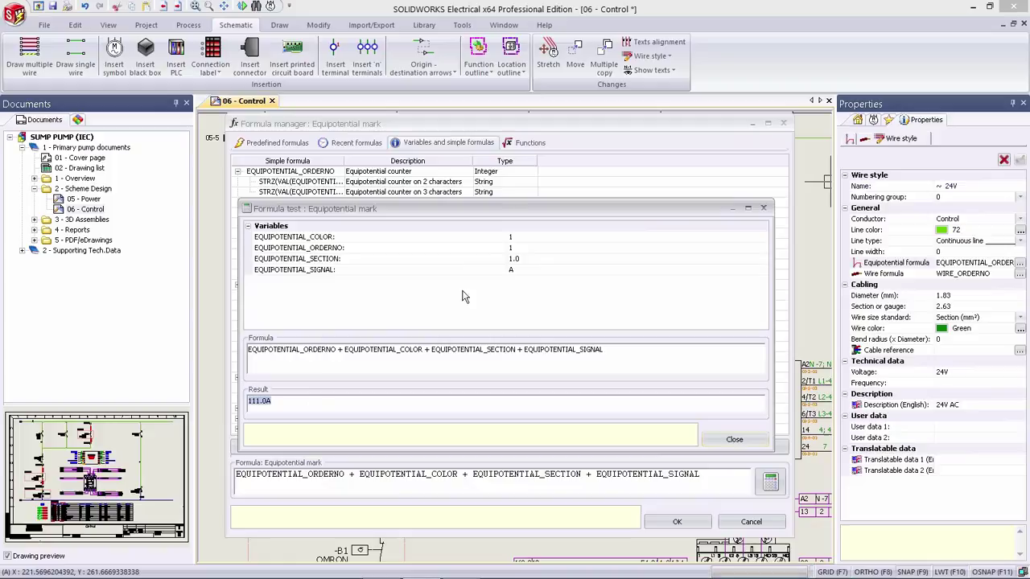
left_click(531, 236)
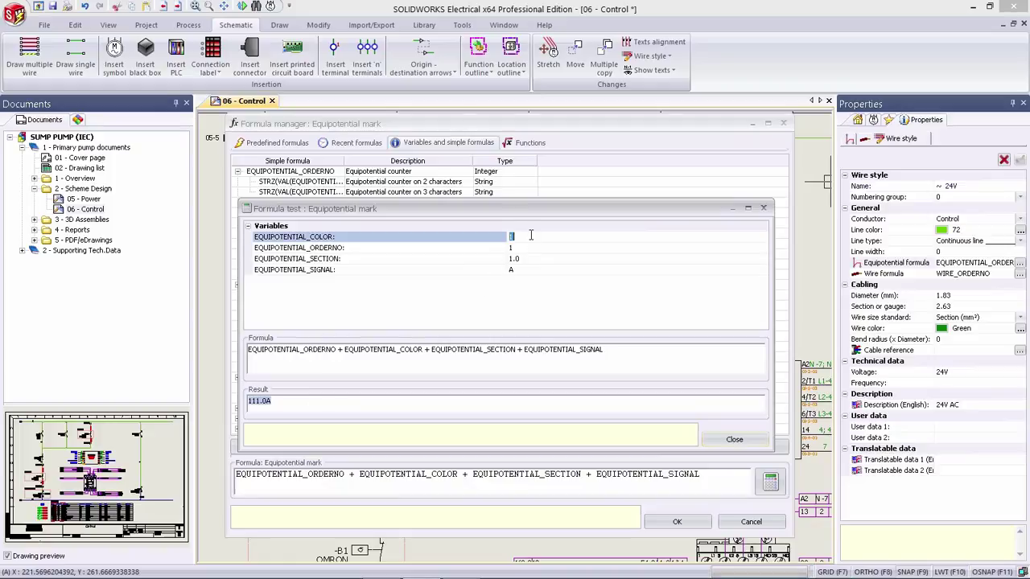
type("BLU")
key("Tab")
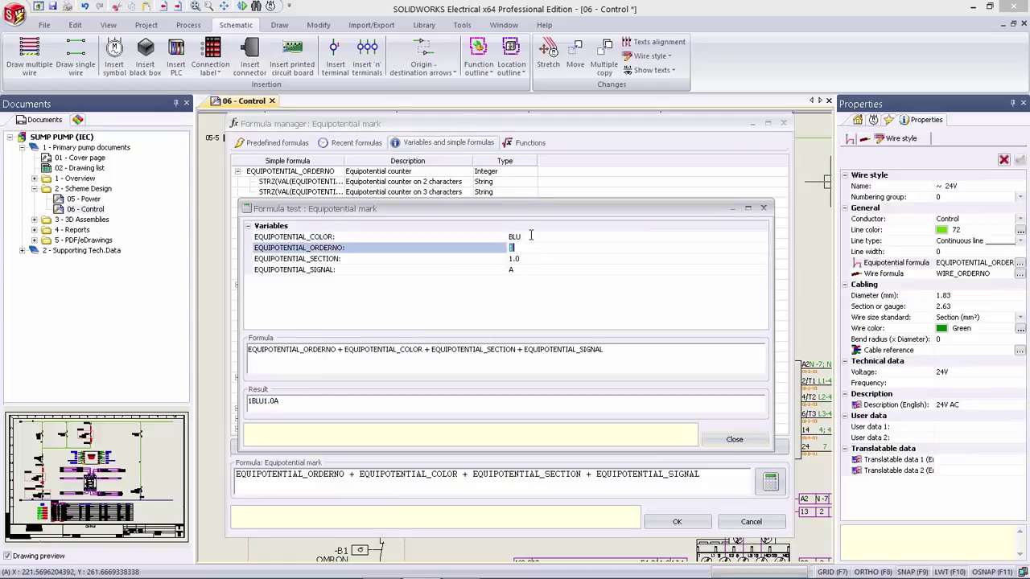
type("W2")
key("Tab")
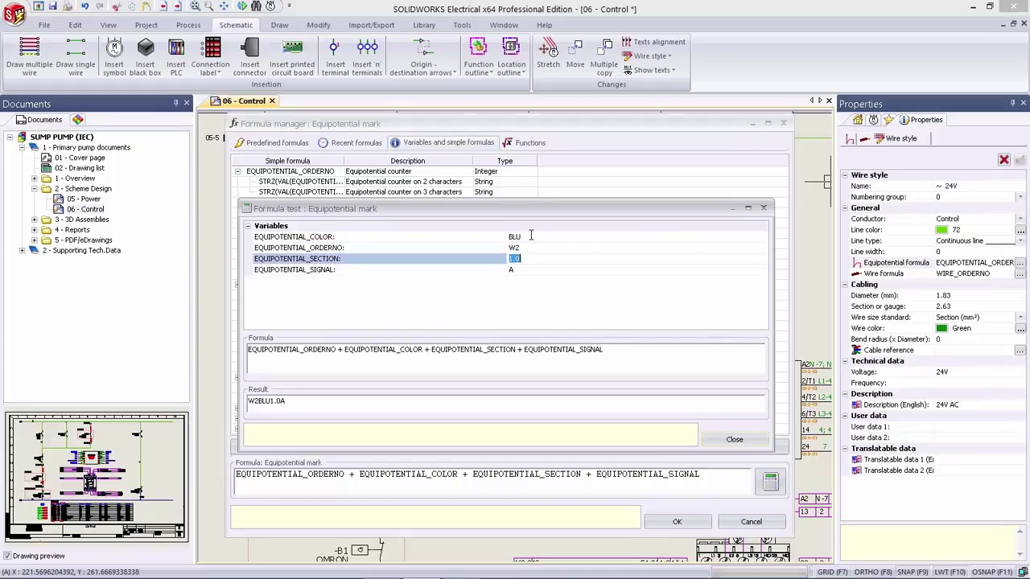
Step: Enter section 18 and signal +24, confirm the W2BLU18+24 result, and close the test
type("18")
key("Tab")
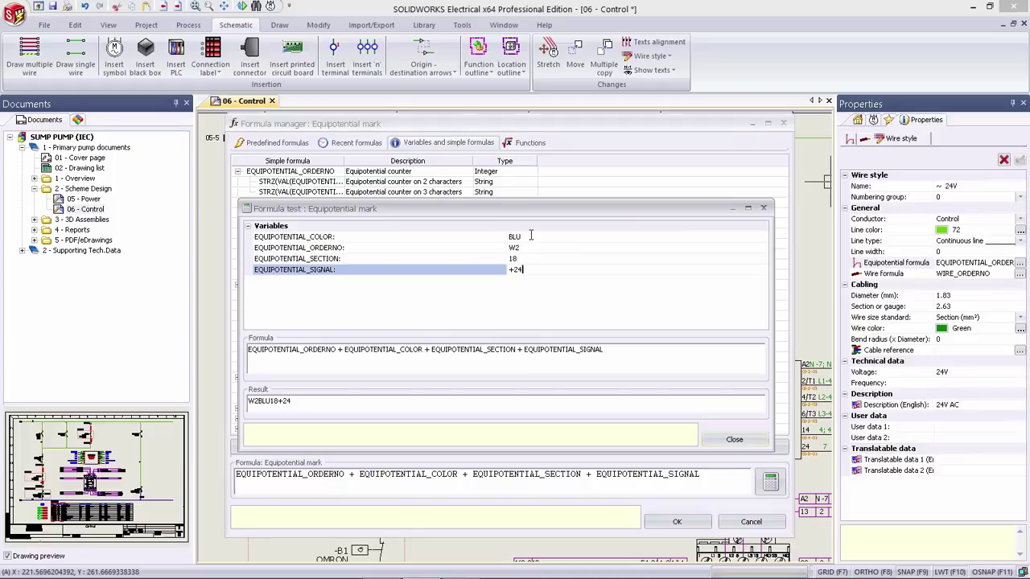
type("+24")
left_click(288, 402)
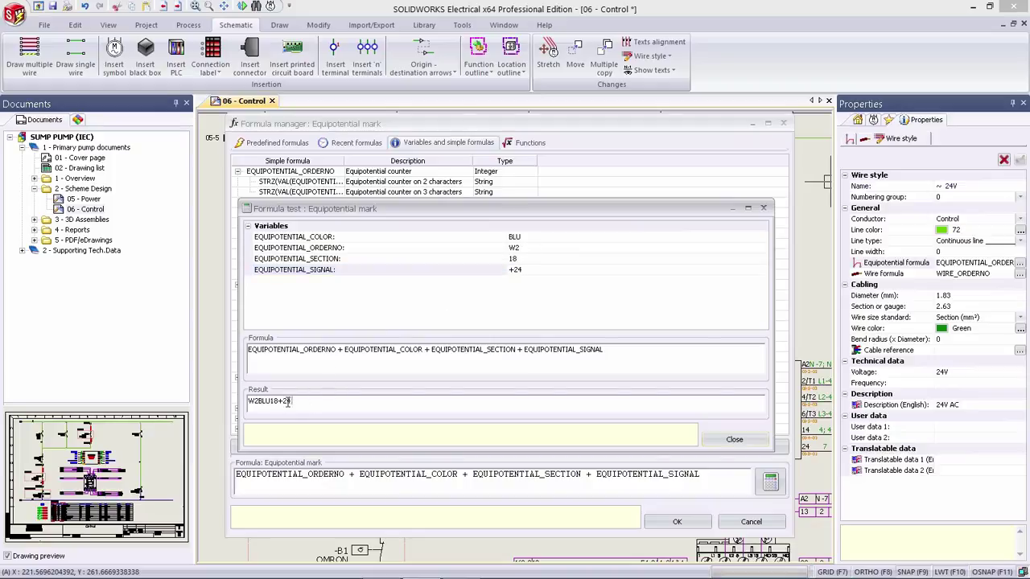
left_click_drag(288, 401, 240, 401)
left_click(729, 442)
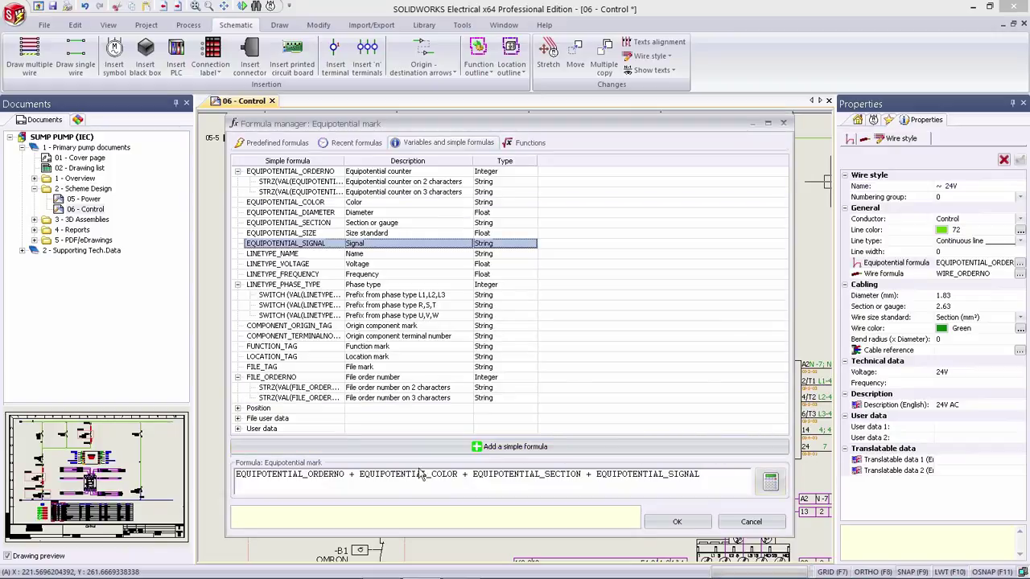
Step: Insert " " separators between the formula variables and retest, giving W2 BLU 18 +24
left_click(359, 474)
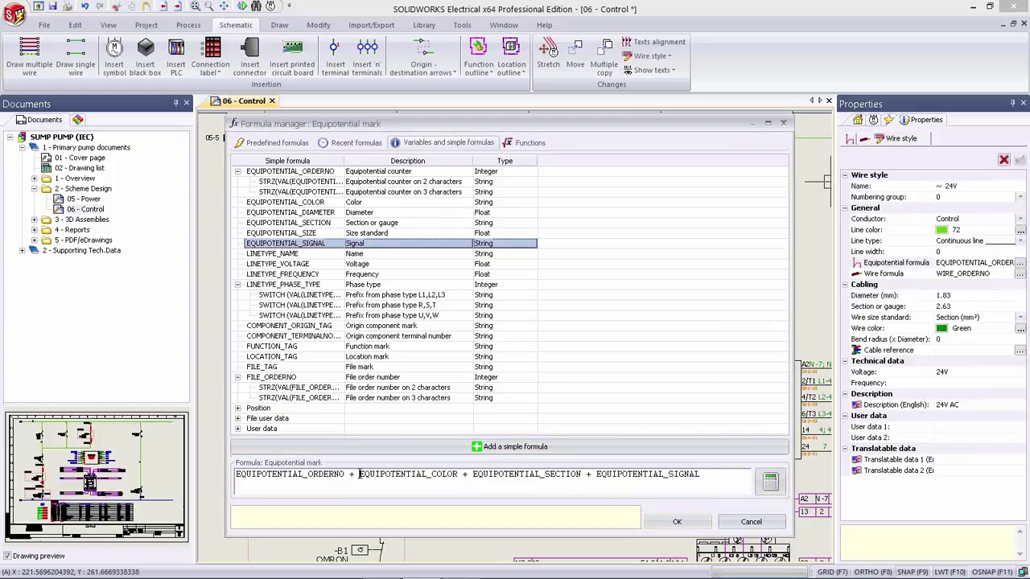
type("\" \"")
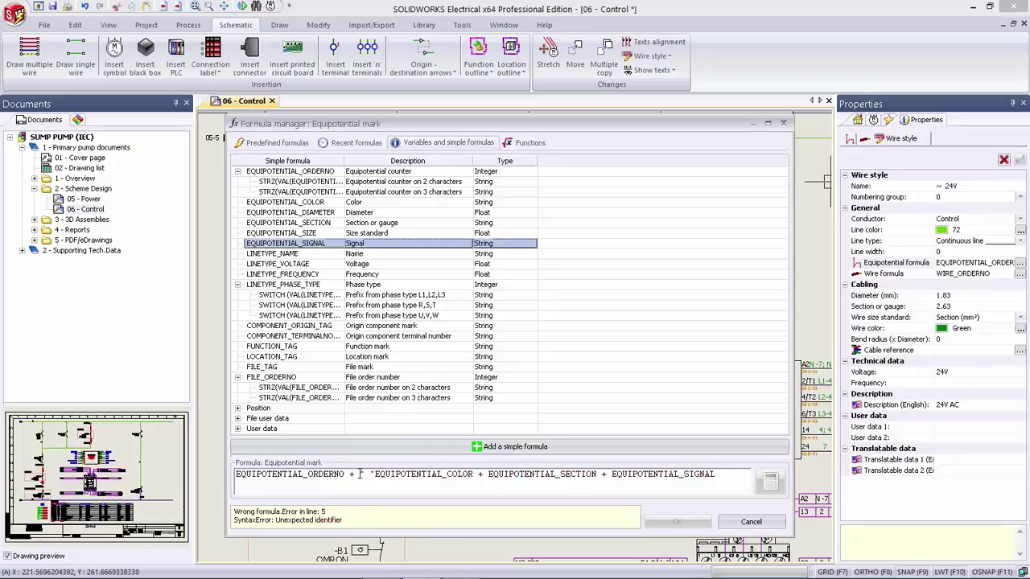
type("+")
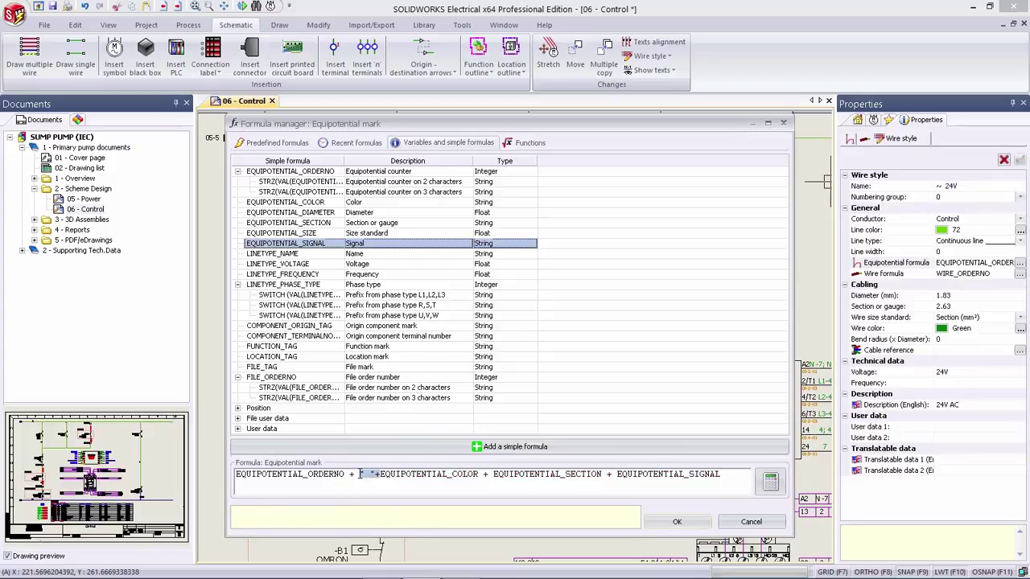
left_click(486, 474)
type("\" \"+")
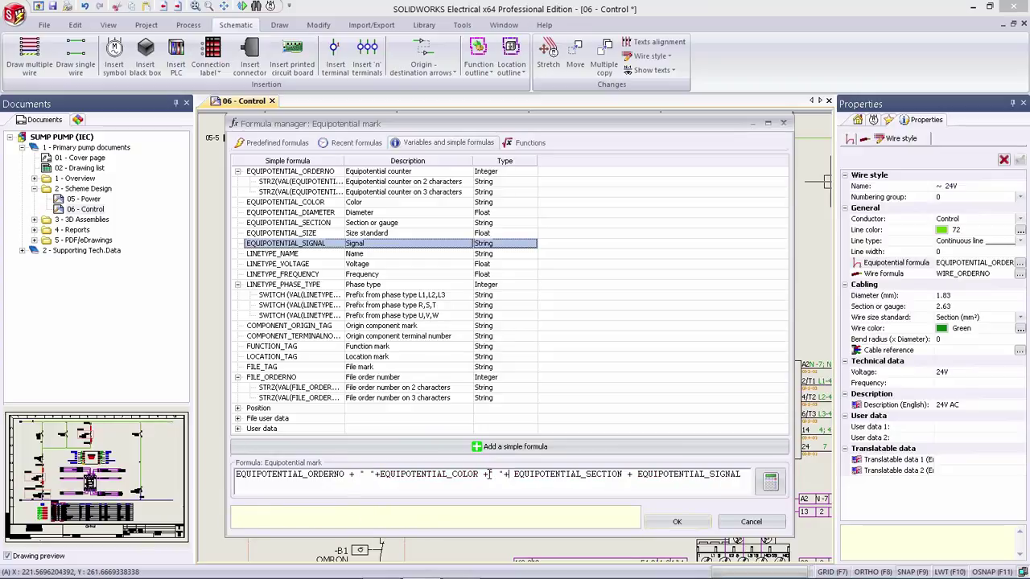
left_click(633, 474)
type("\" \"+")
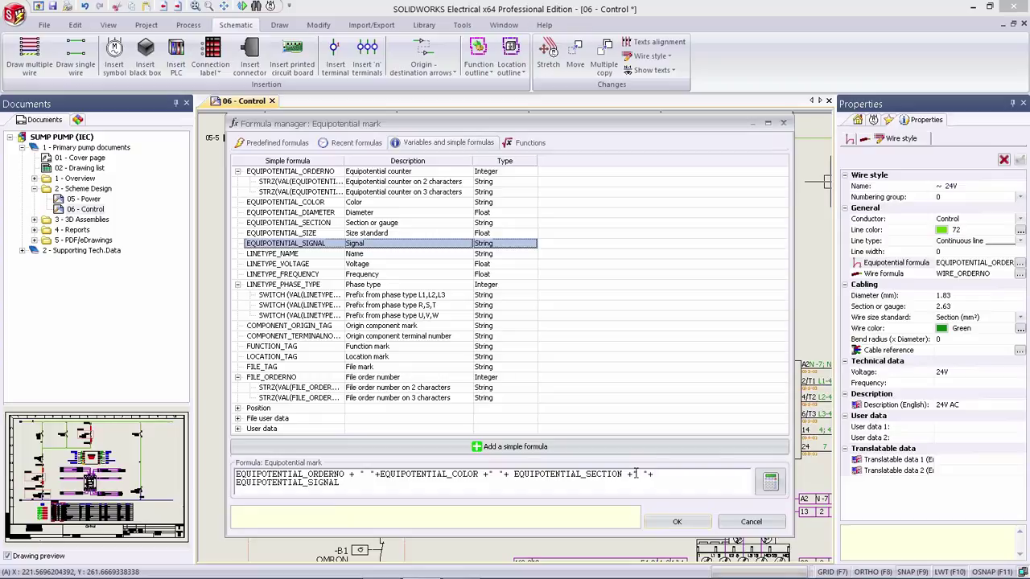
left_click(770, 481)
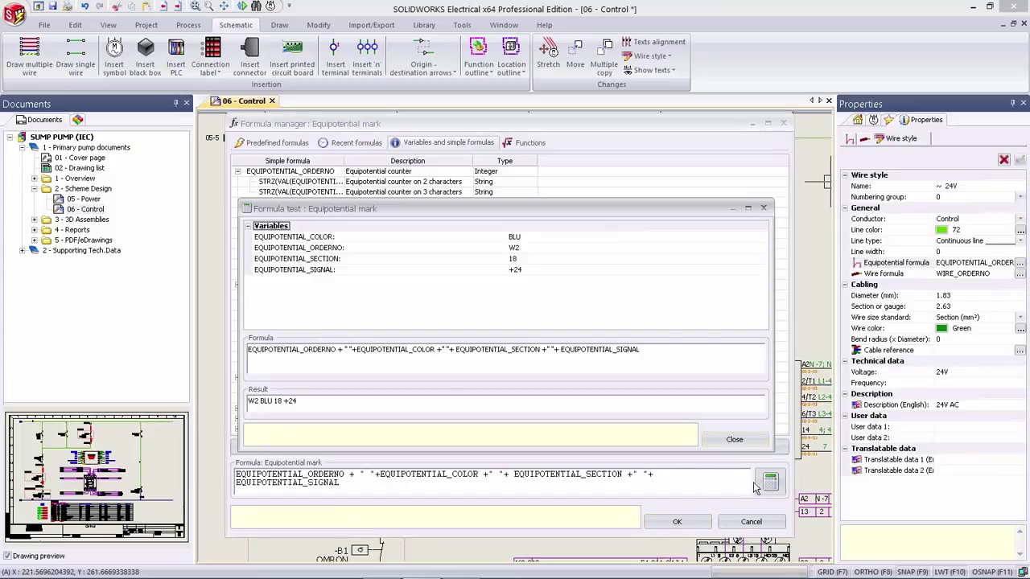
left_click_drag(301, 401, 237, 401)
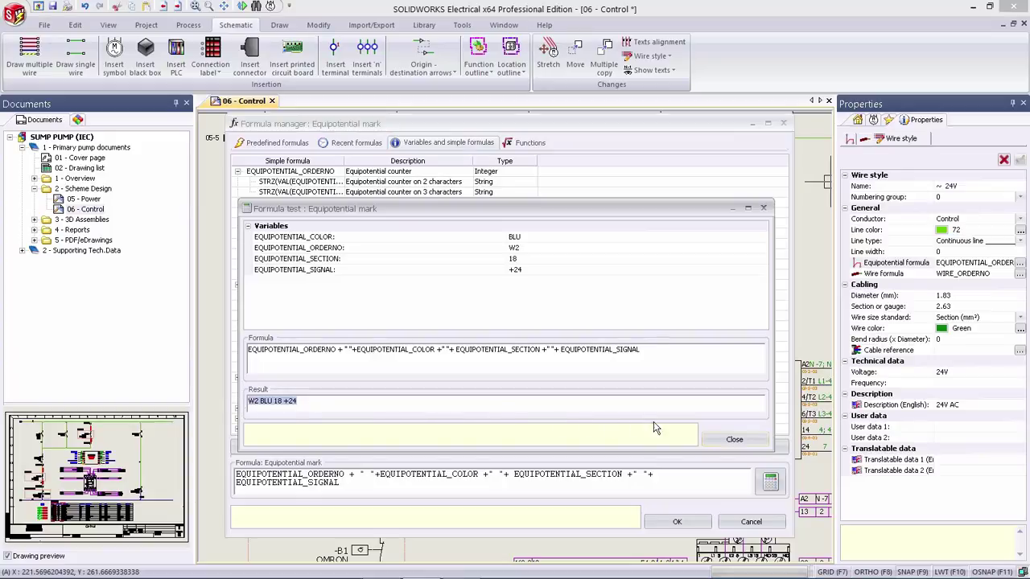
left_click(734, 441)
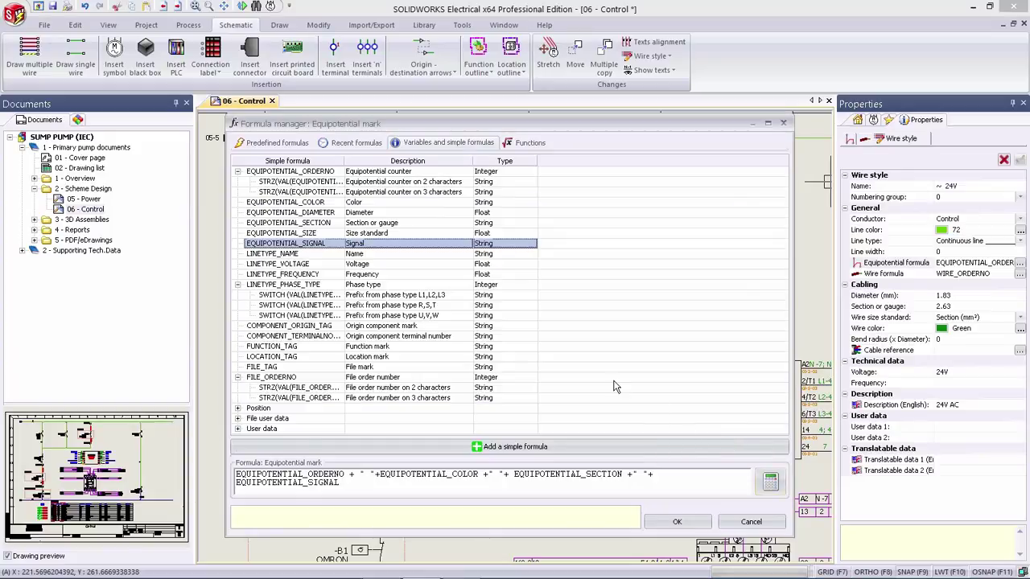
Step: Save the spaced formula as user predefined formula 'Way Code' and apply it
left_click(273, 143)
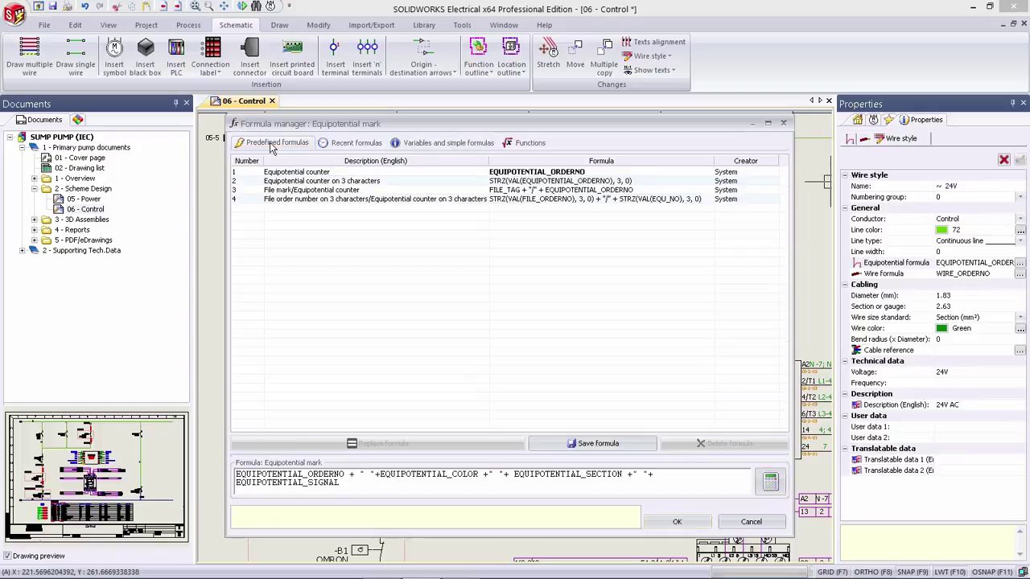
left_click(573, 443)
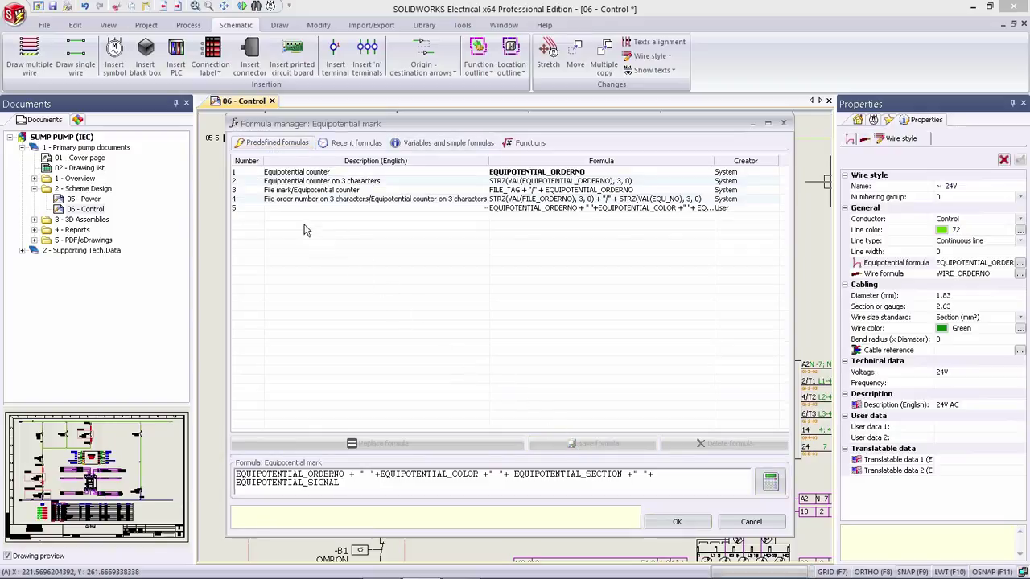
left_click(286, 210)
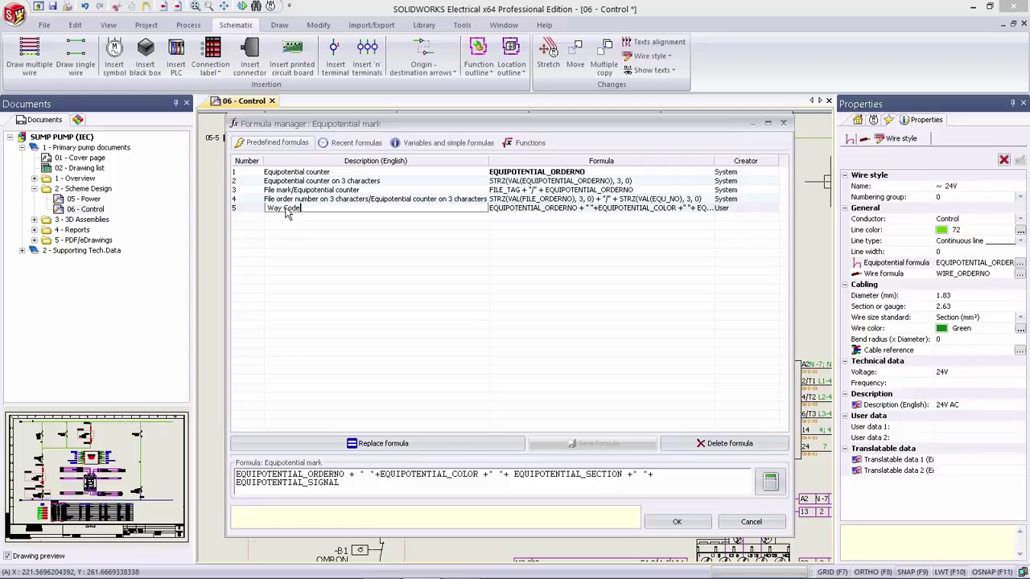
left_click(312, 243)
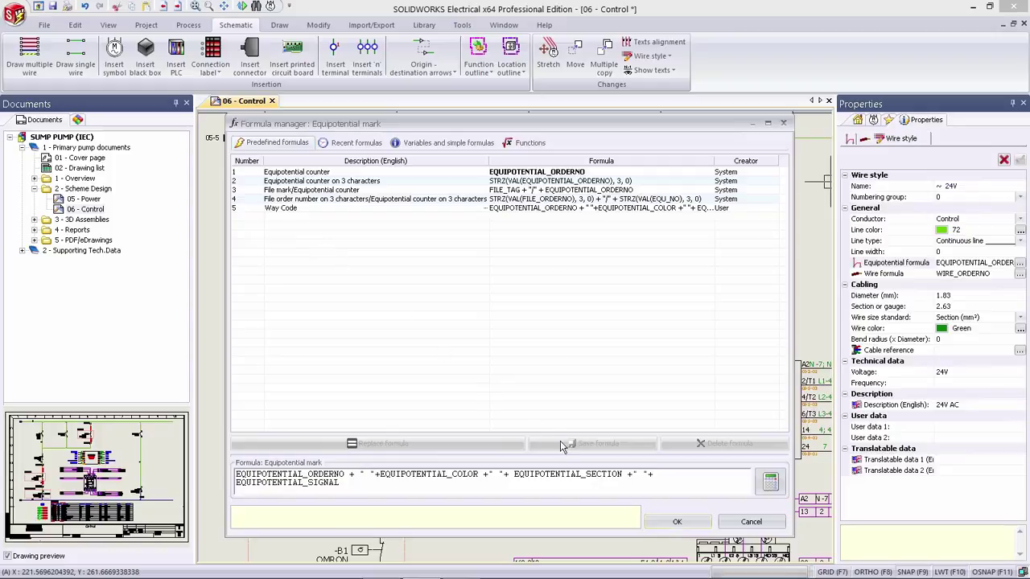
left_click(675, 523)
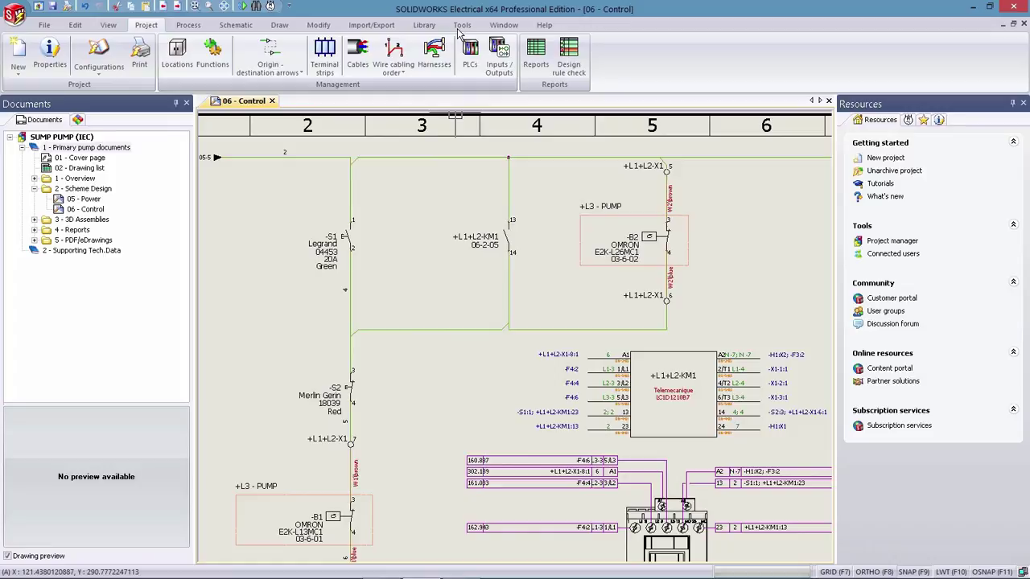
Step: Open Interface configuration's rights management and launch the User rights manager
left_click(461, 26)
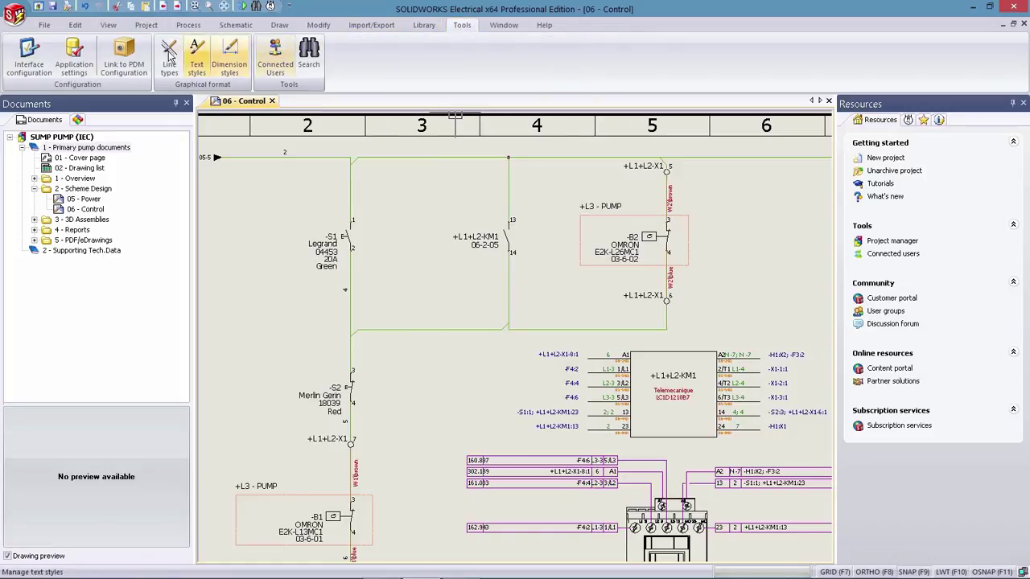
left_click(32, 57)
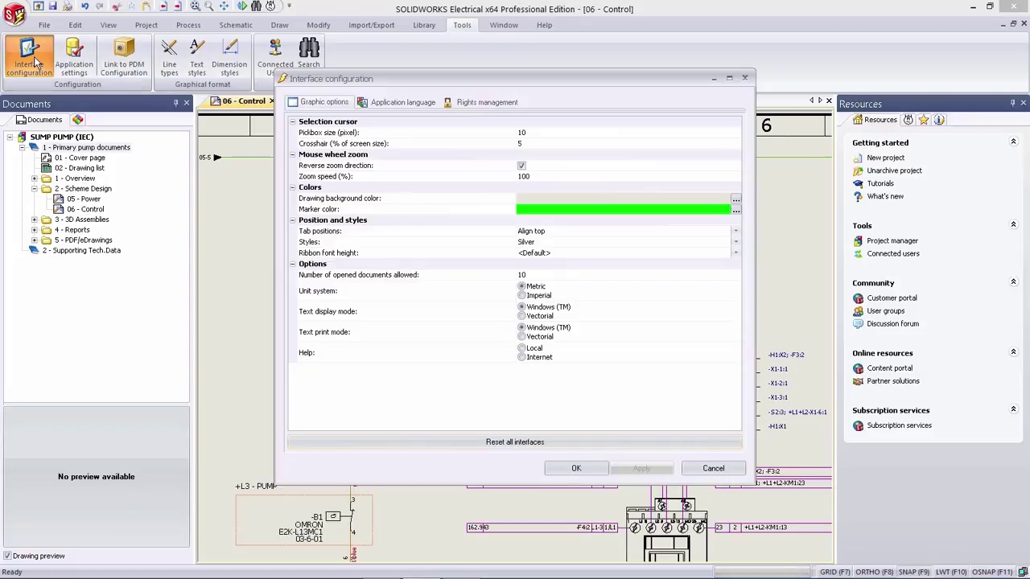
left_click(482, 105)
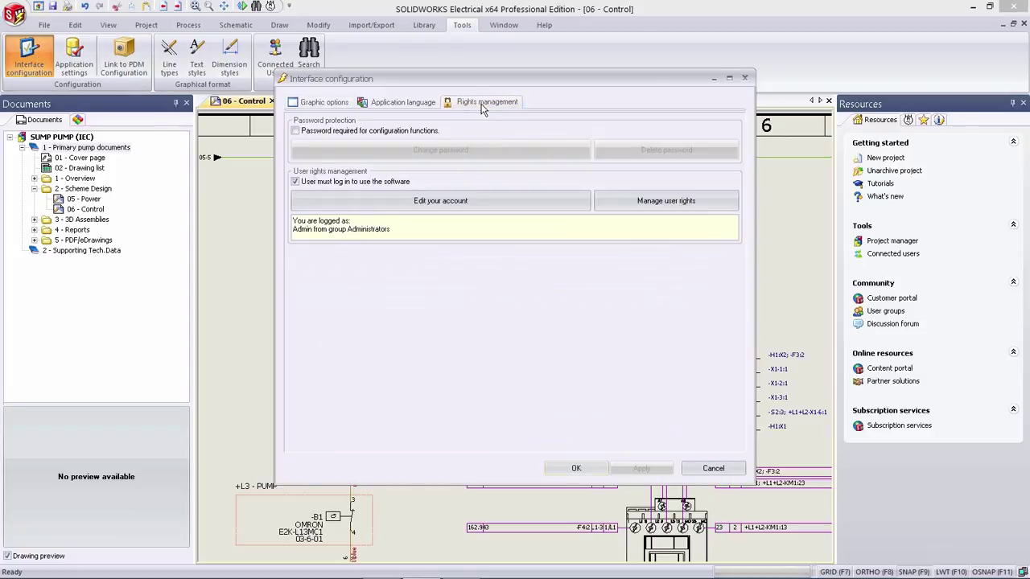
left_click(682, 200)
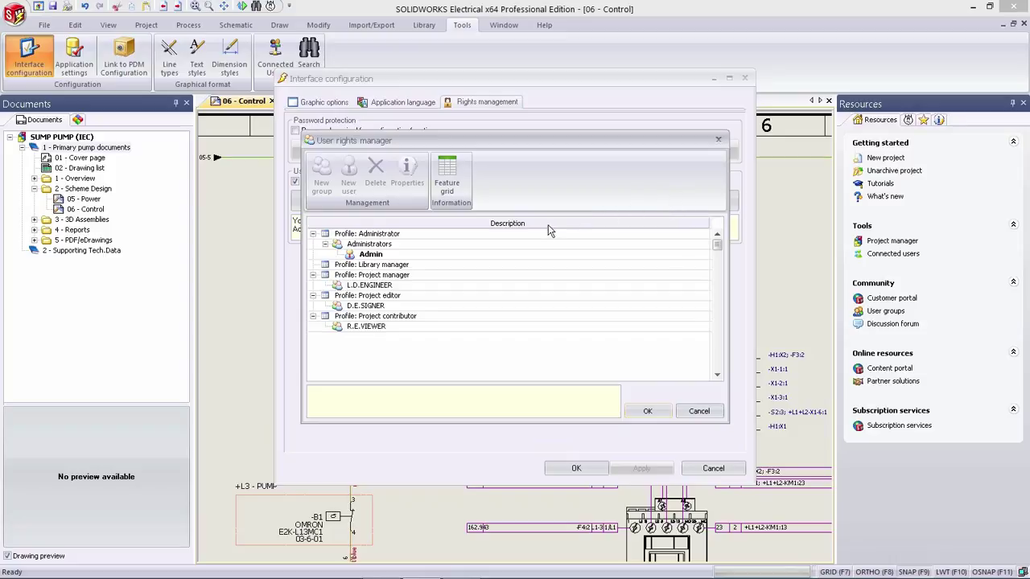
Step: Review the Project manager, Project editor and Project contributor profiles, then close both dialogs
left_click(430, 278)
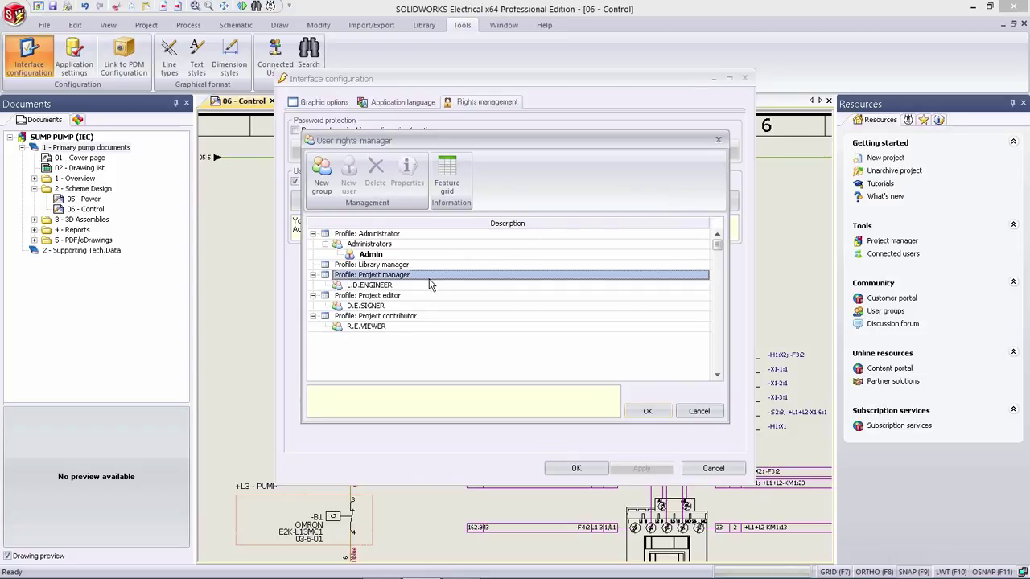
left_click(418, 297)
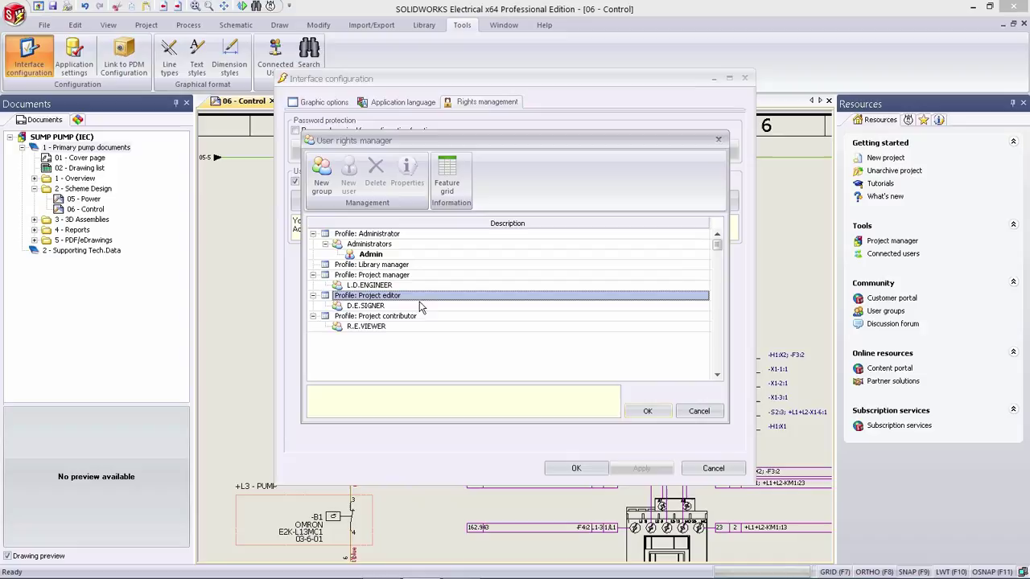
left_click(416, 318)
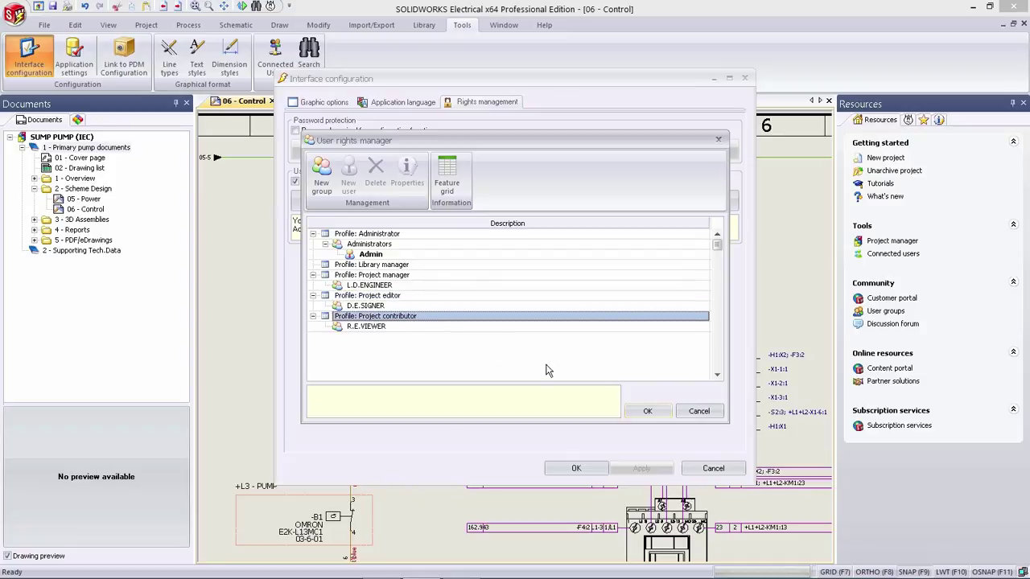
left_click(647, 410)
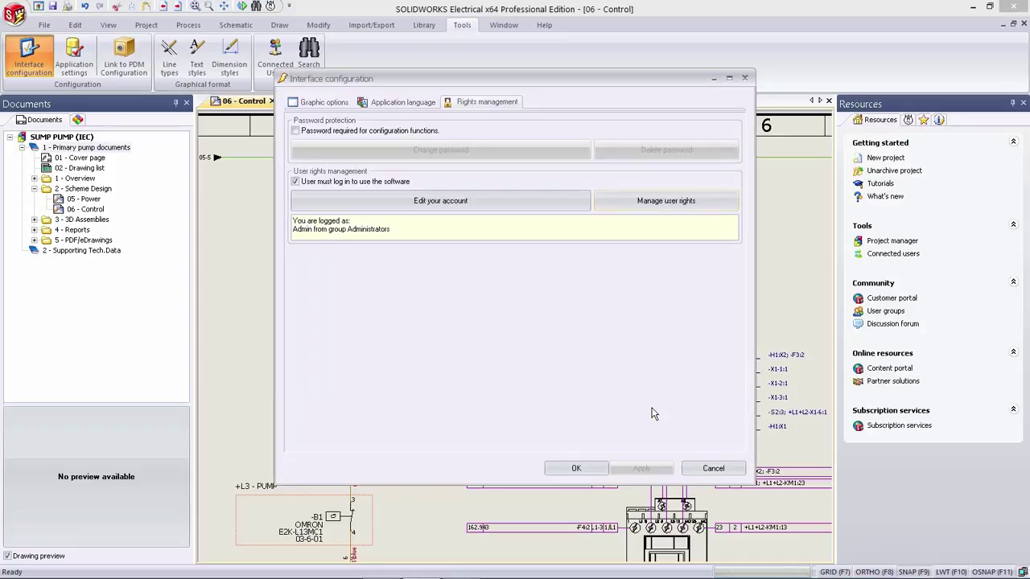
left_click(713, 468)
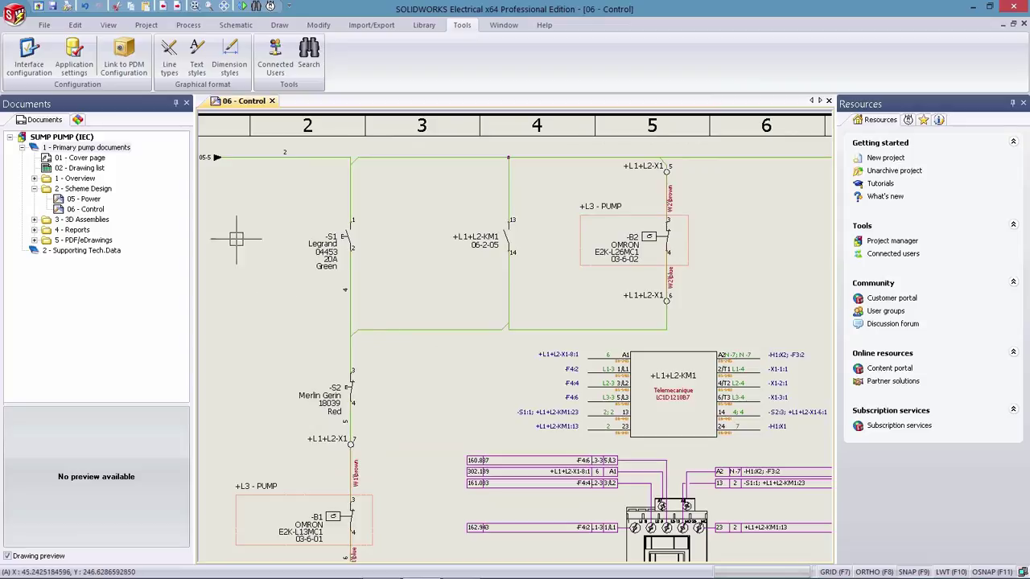
Step: Limit 1 - Primary pump documents access rights to the Project manager and Project editor groups
left_click(120, 155)
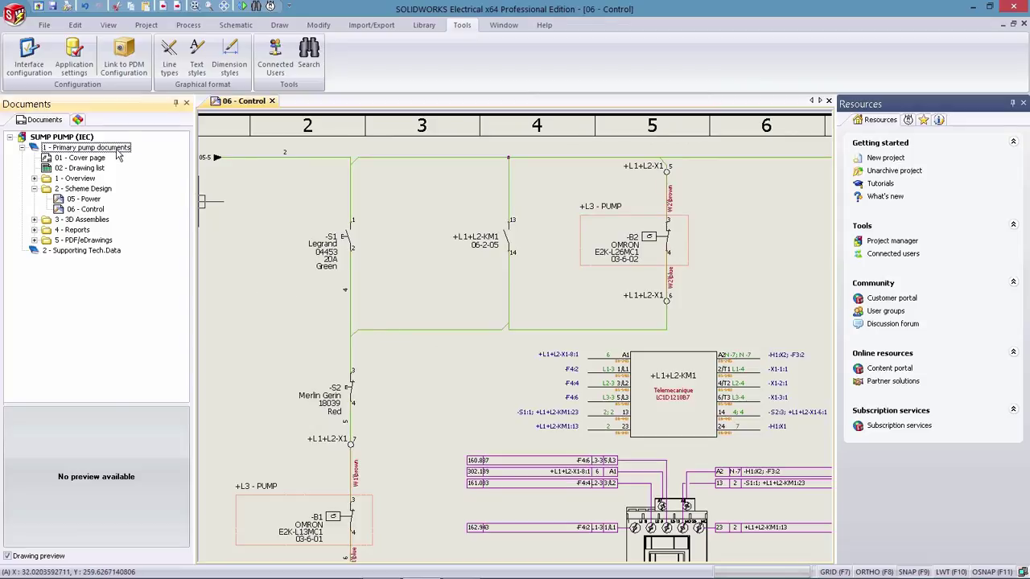
right_click(117, 154)
mouse_move(177, 206)
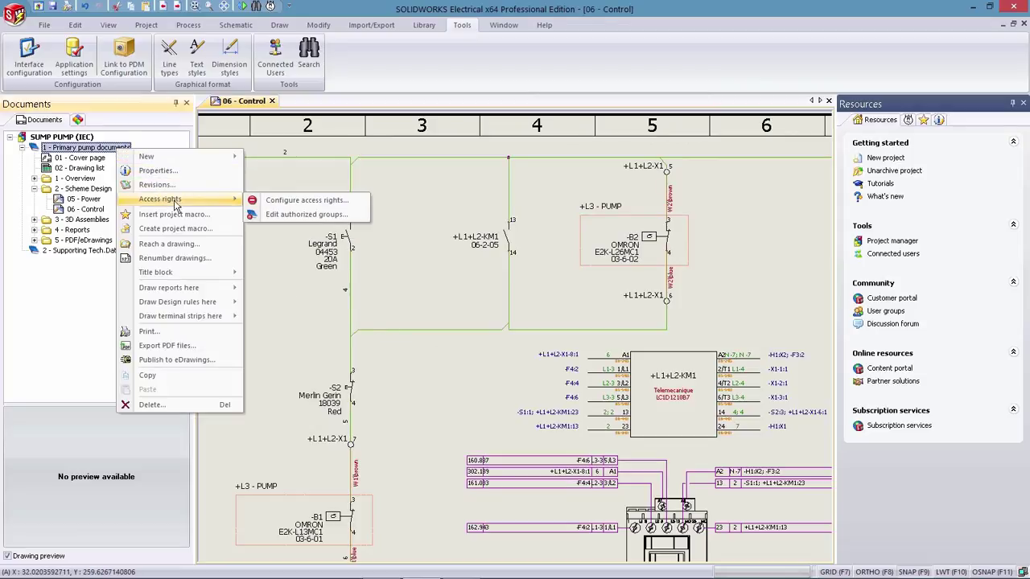
left_click(272, 201)
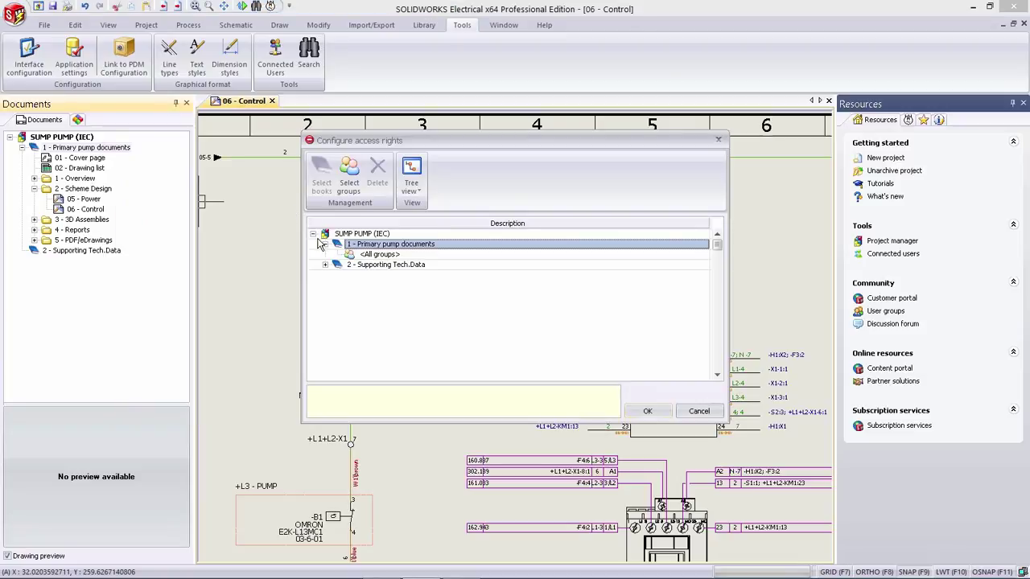
left_click(325, 265)
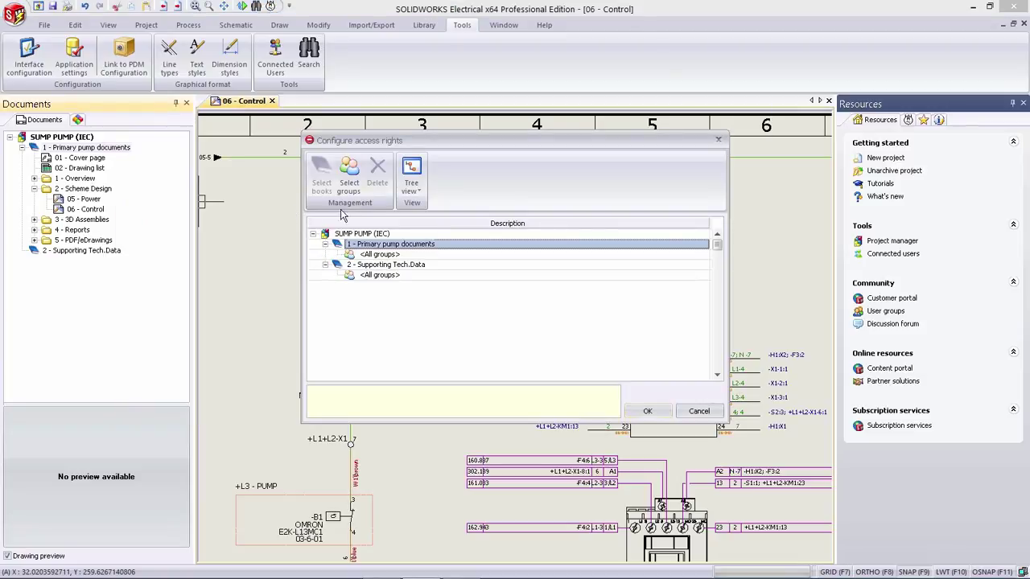
left_click(346, 183)
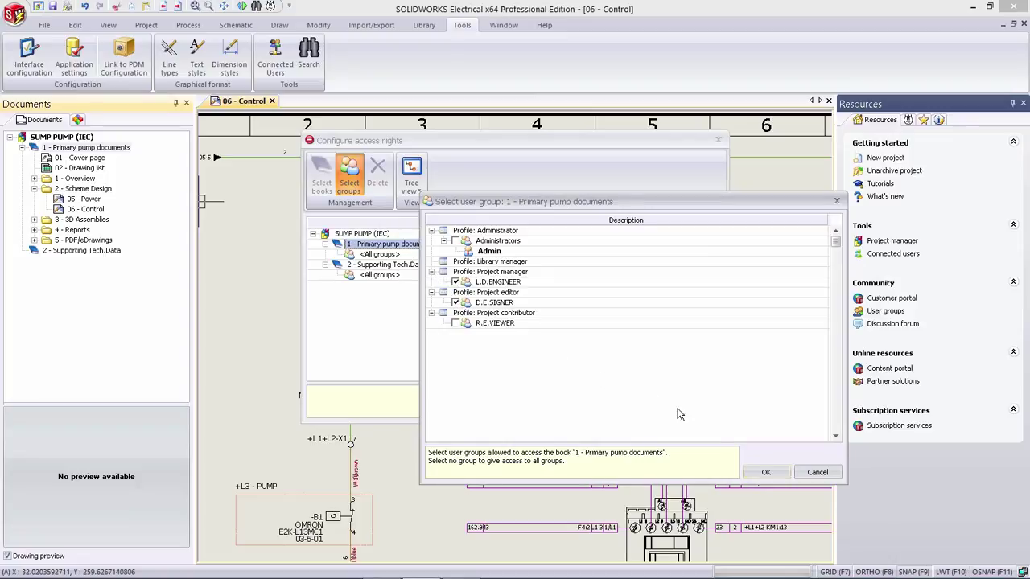
left_click(766, 472)
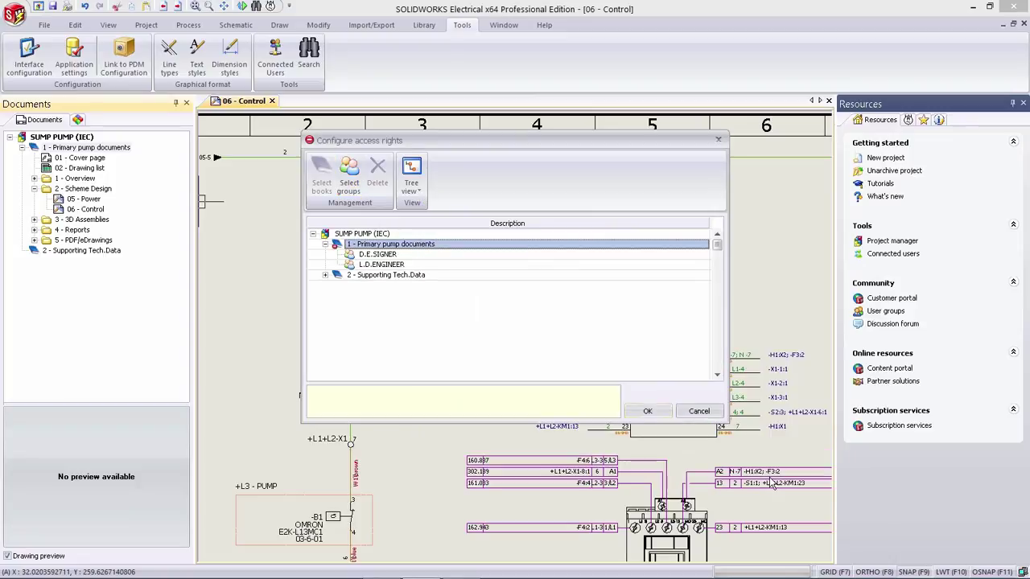
left_click(648, 412)
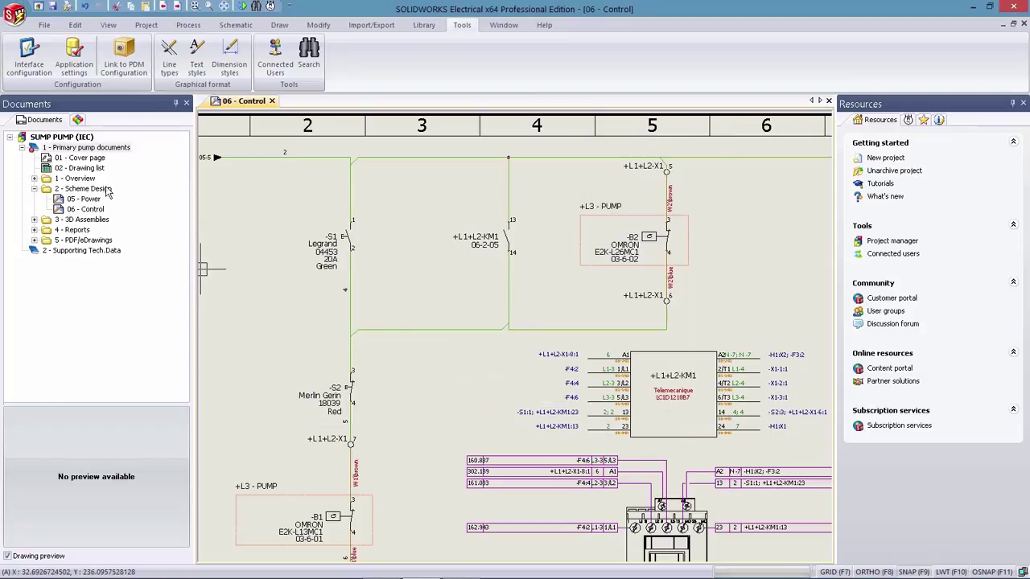
Step: Try adding a folder to the locked Primary pump documents book and dismiss the access-denied warning
right_click(80, 151)
mouse_move(128, 151)
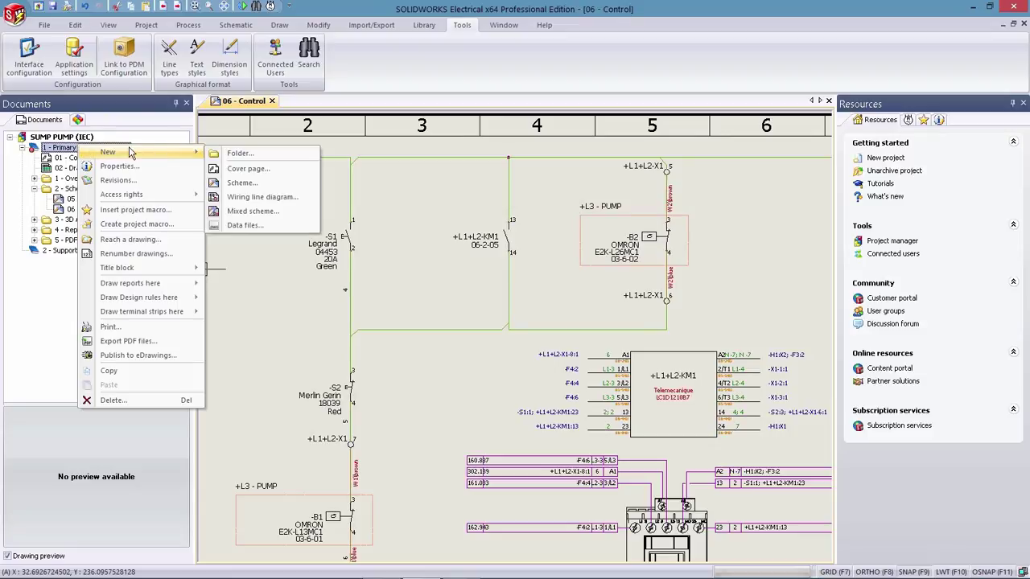
left_click(230, 155)
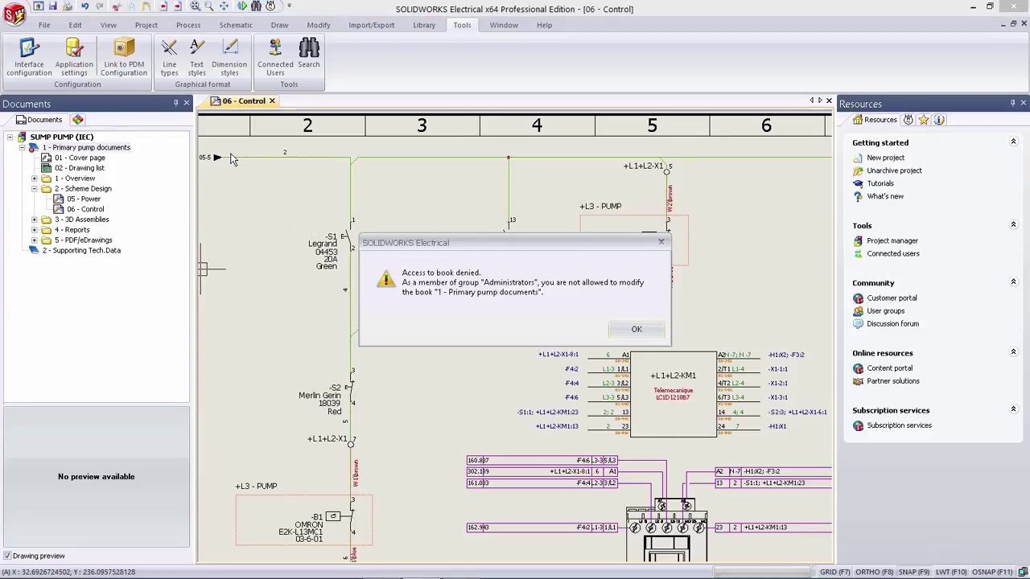
left_click(636, 329)
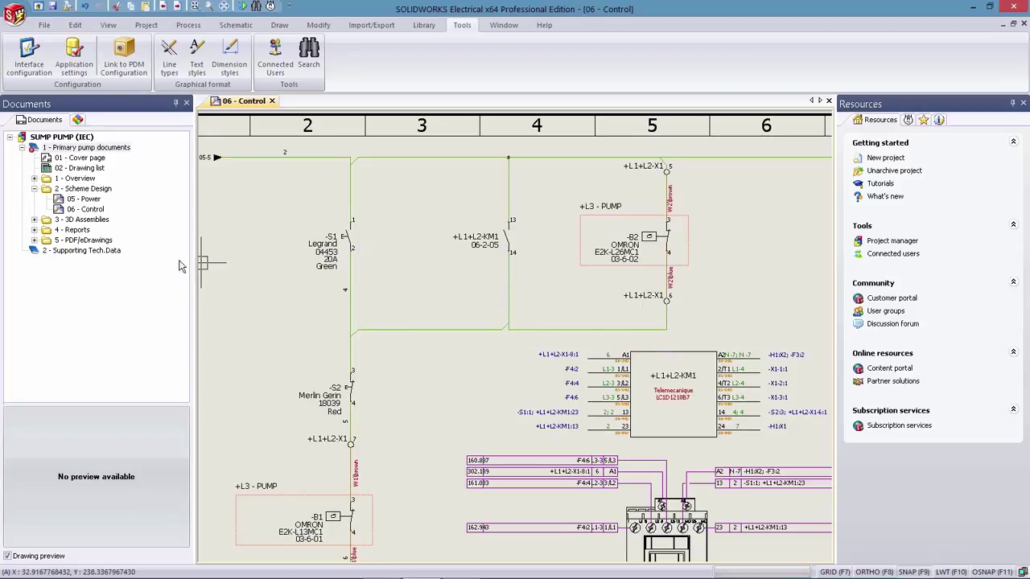
Step: Add a new folder under 2 - Supporting Tech.Data, accepting its default properties
right_click(103, 256)
mouse_move(133, 261)
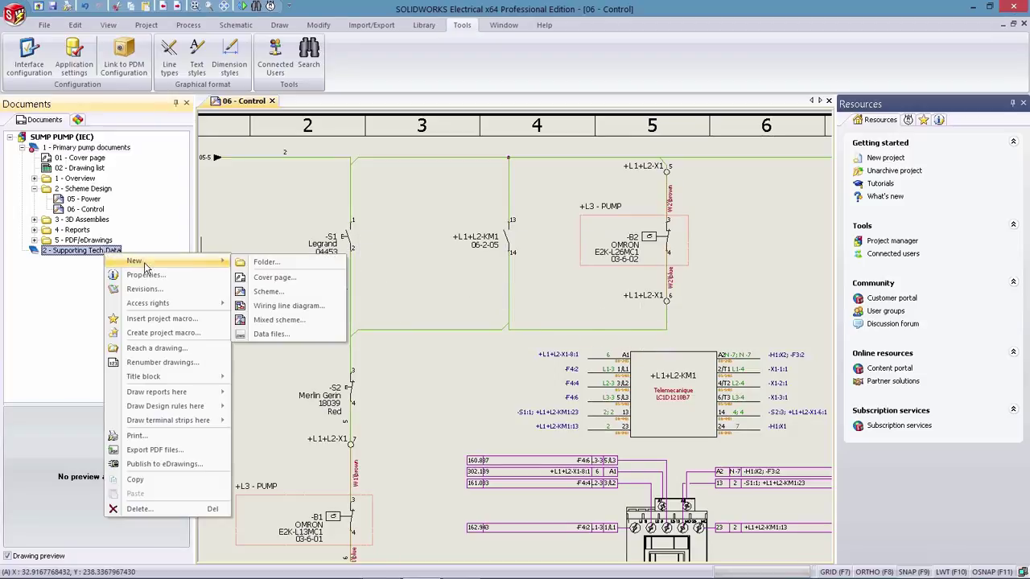
left_click(262, 264)
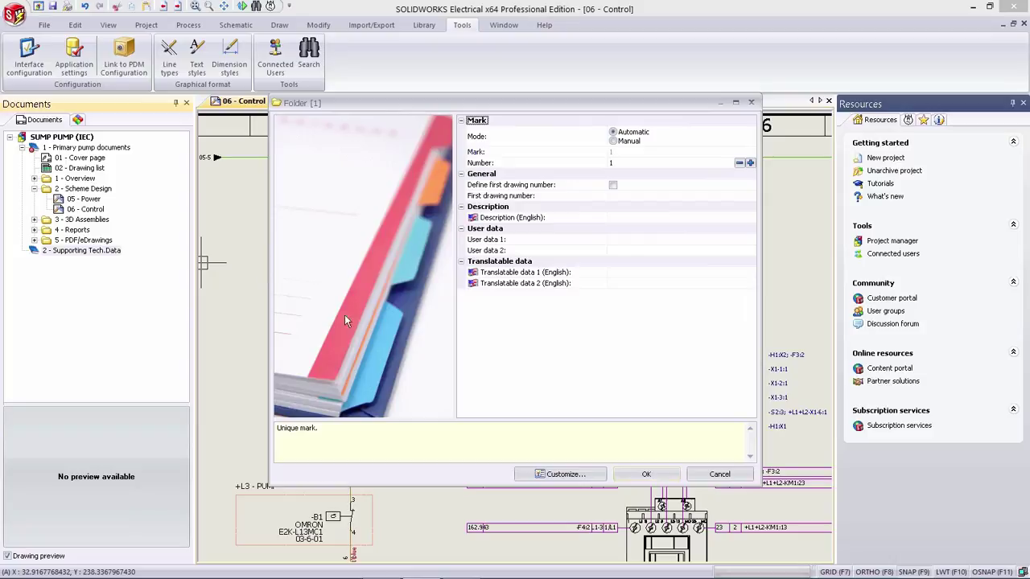
left_click(640, 475)
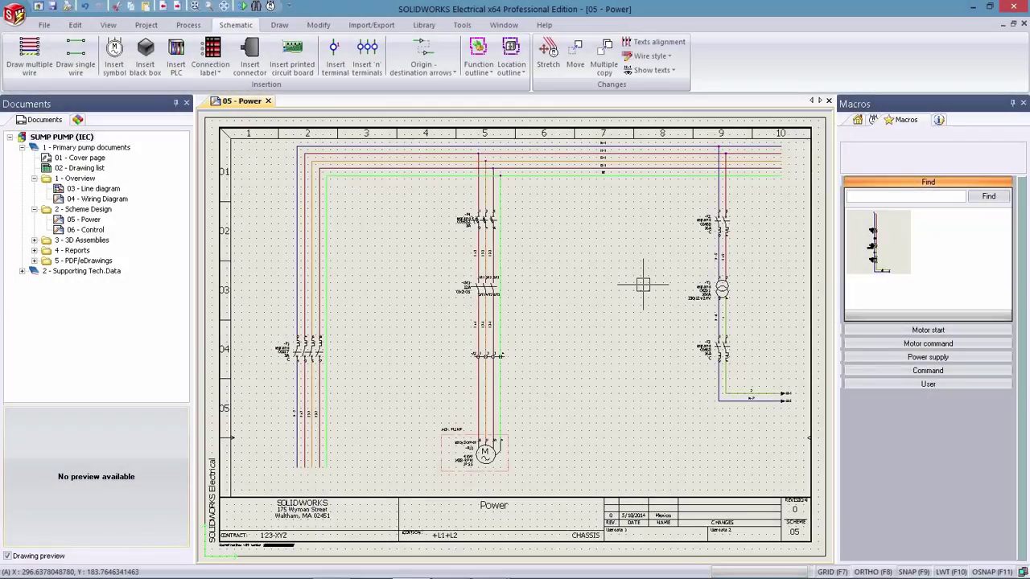
left_click(144, 27)
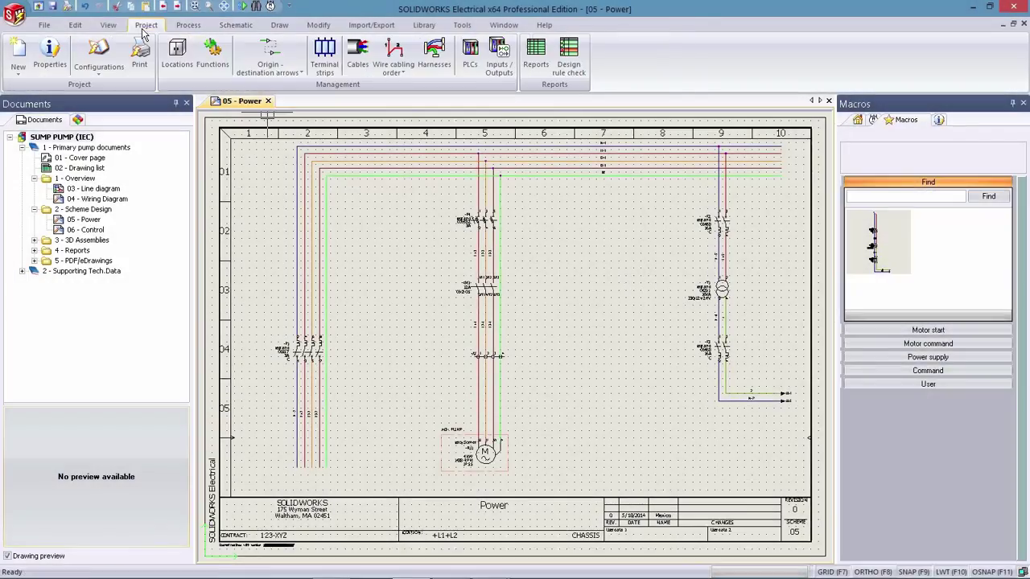
Step: Review the project's wire and cable report, widening its Origin column, then close it
left_click(537, 54)
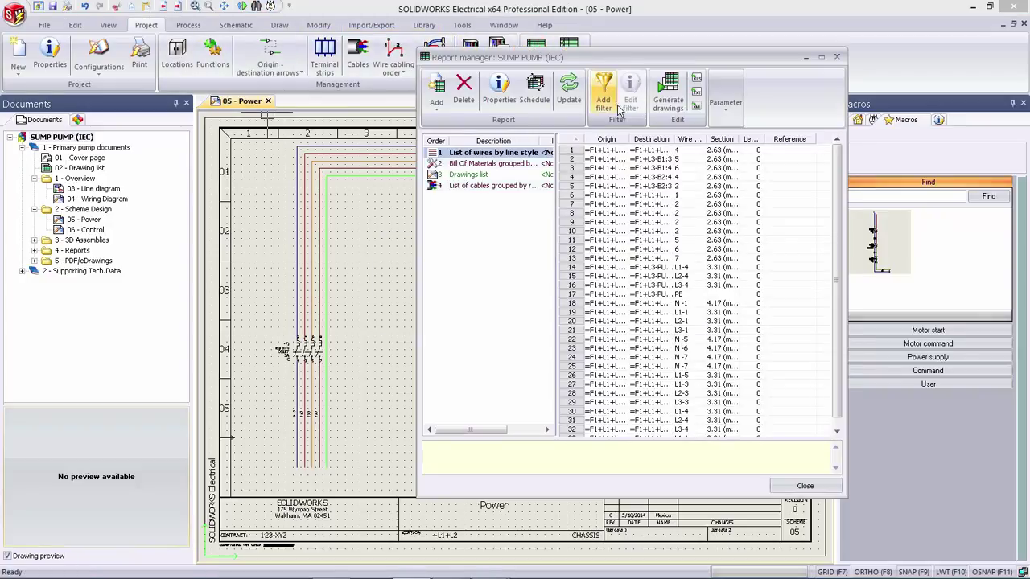
left_click_drag(633, 138, 654, 142)
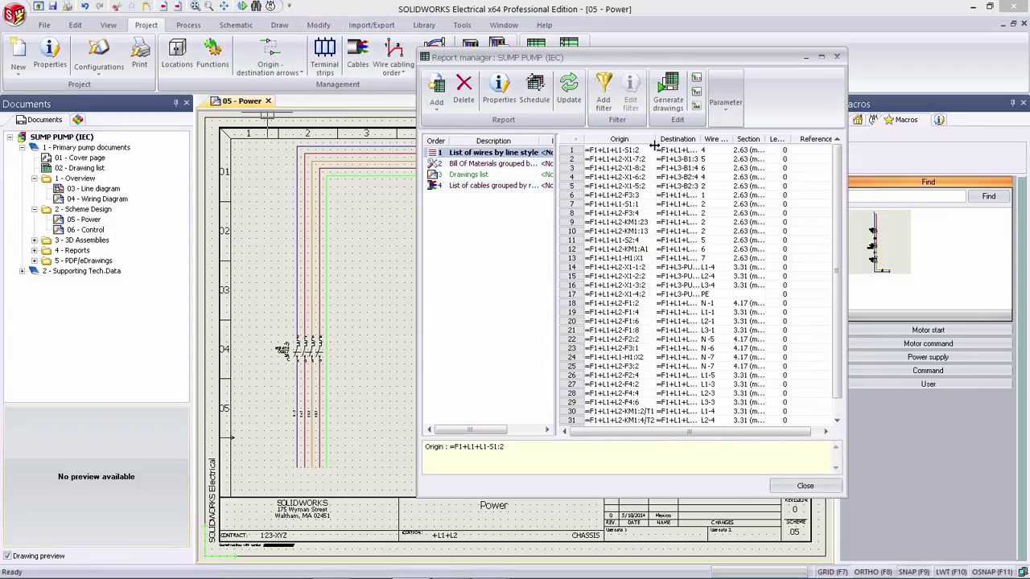
left_click(803, 486)
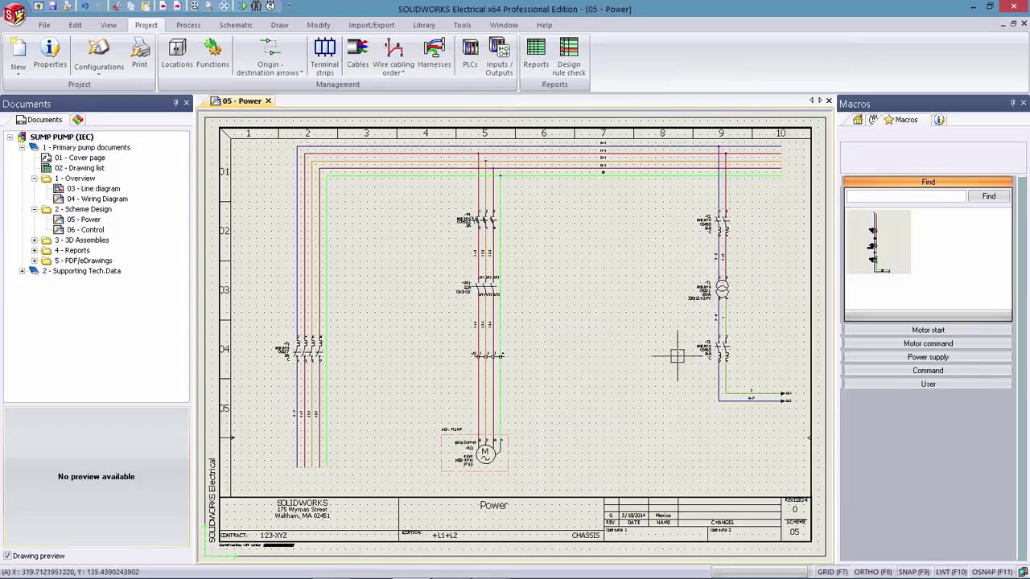
scroll(718, 311, "up", 3)
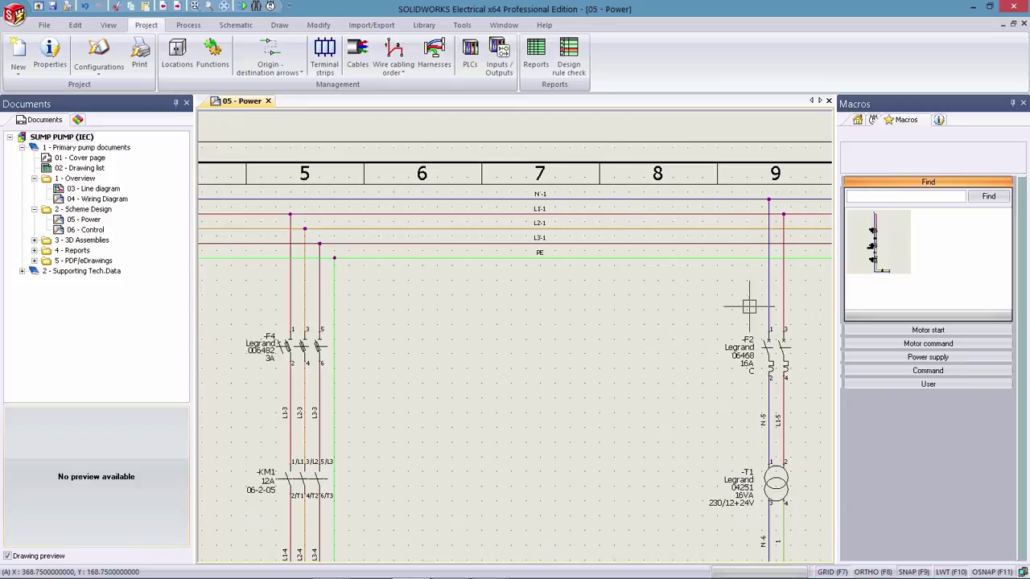
Step: Enable Automatically show nodal indicator in the project configuration's Graphic settings
left_click(98, 55)
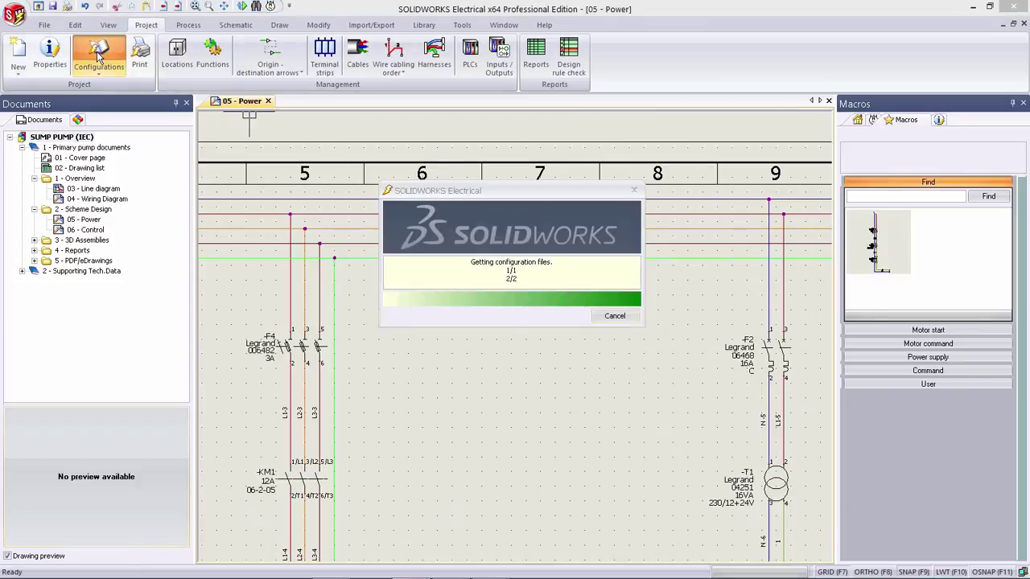
left_click(347, 128)
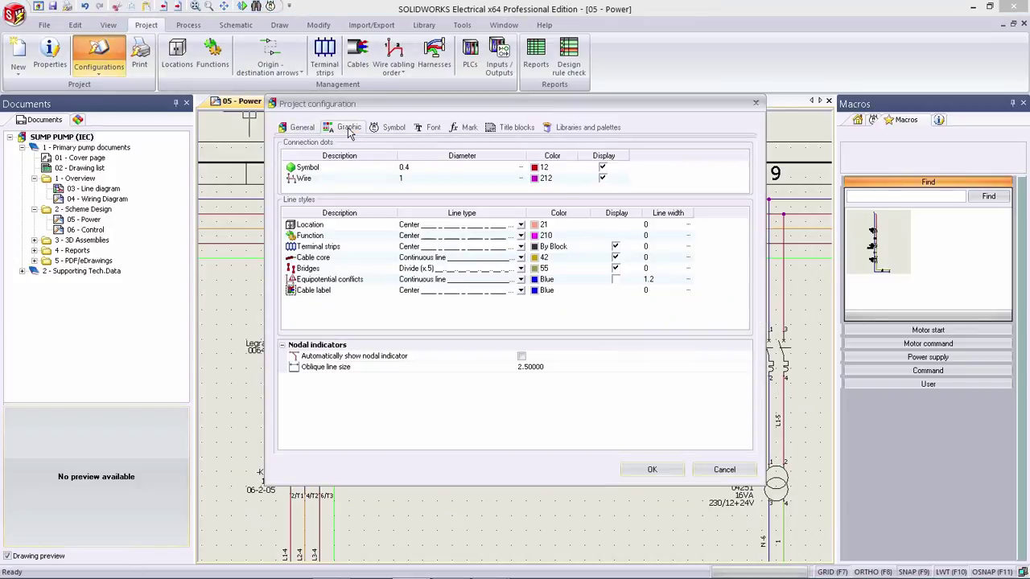
left_click(521, 355)
Step: Apply the nodal indicator setting and open 06 - Control, zoomed on columns 2–5
left_click(648, 470)
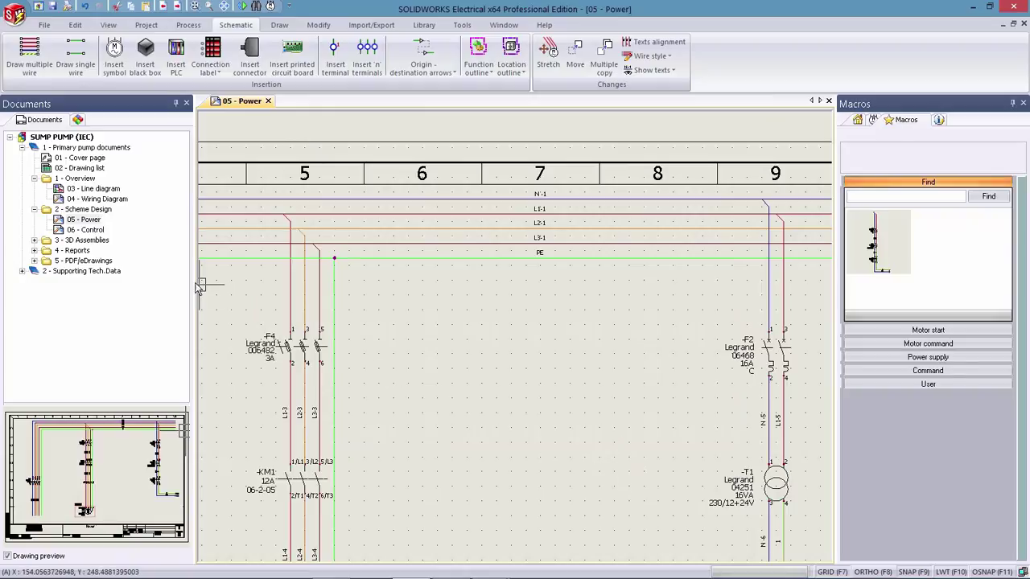
double_click(86, 231)
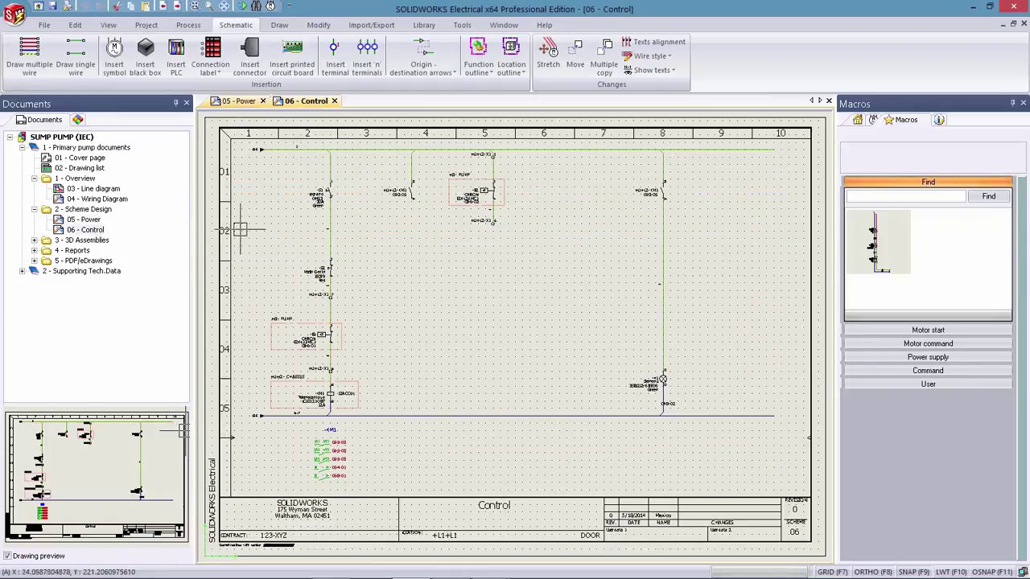
left_click_drag(286, 145, 499, 270)
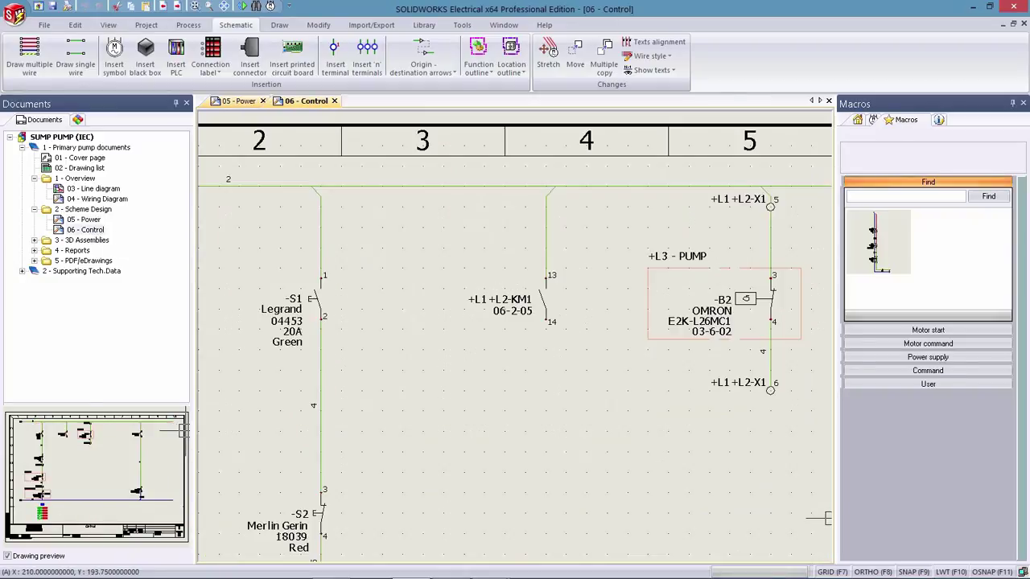
Step: Draw a wire from X1 terminal 6 to the S1 line, then from KM1 terminal 14 down to it
left_click(93, 69)
left_click(770, 390)
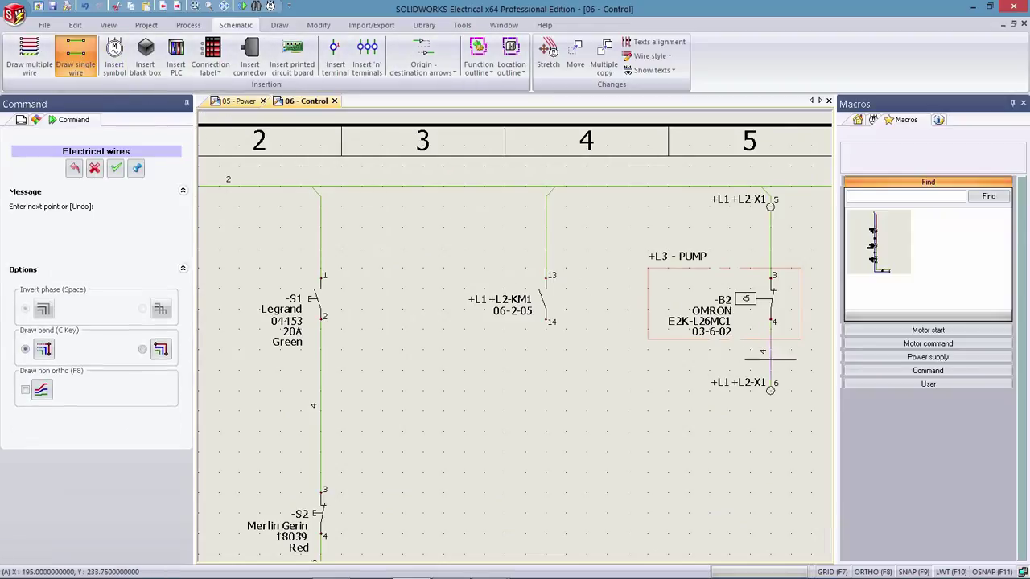
left_click(322, 420)
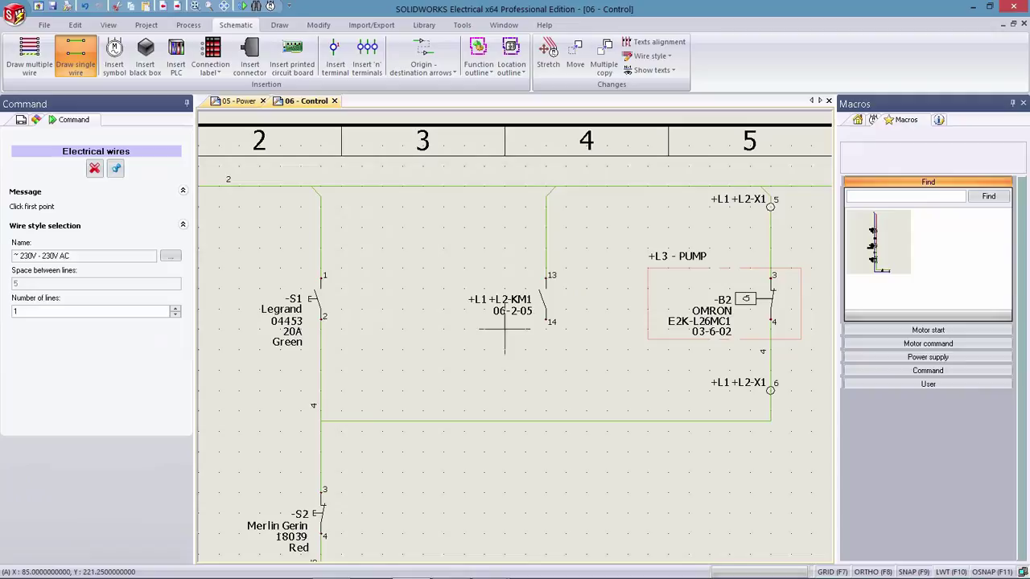
left_click(547, 325)
left_click(548, 420)
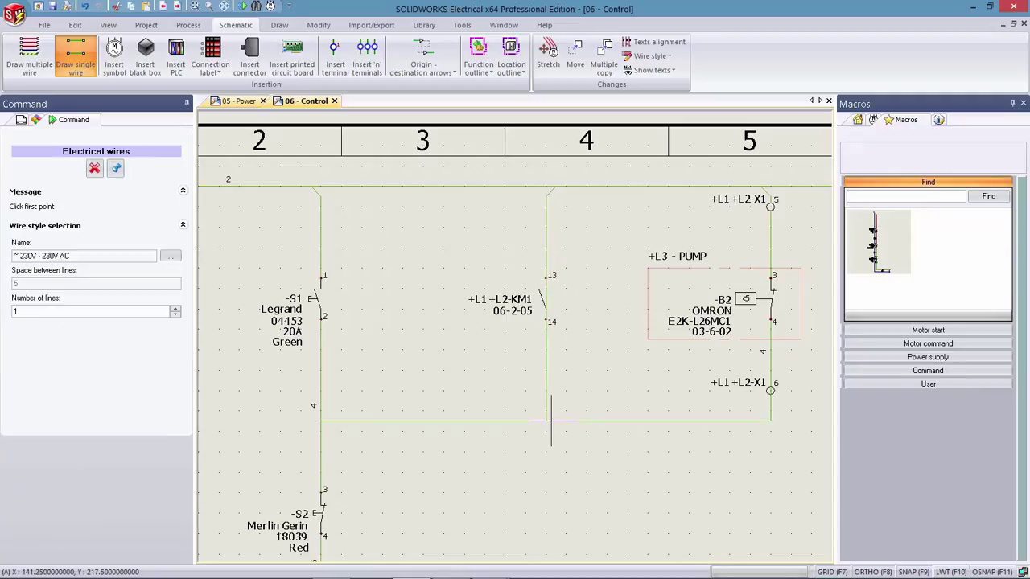
key("Escape")
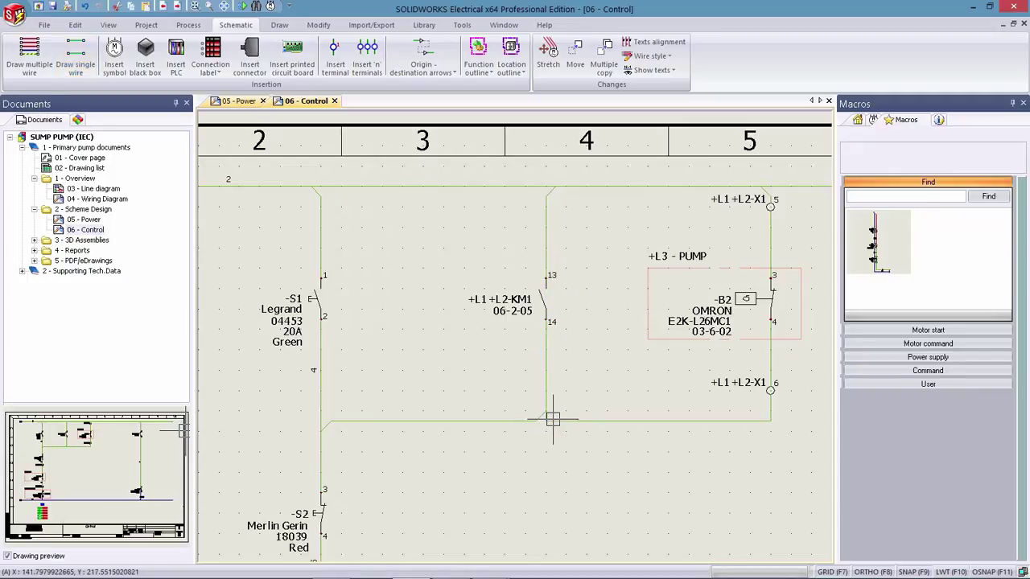
Step: Open equipotential 4's wire cabling order and chain X1 terminal 6 to KM1:14
right_click(547, 388)
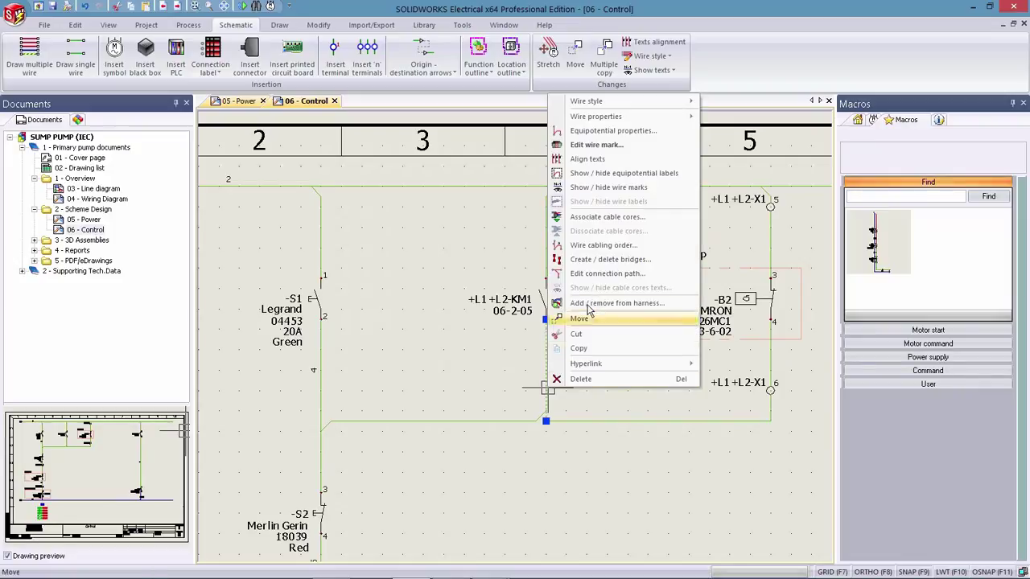
left_click(603, 245)
left_click(424, 141)
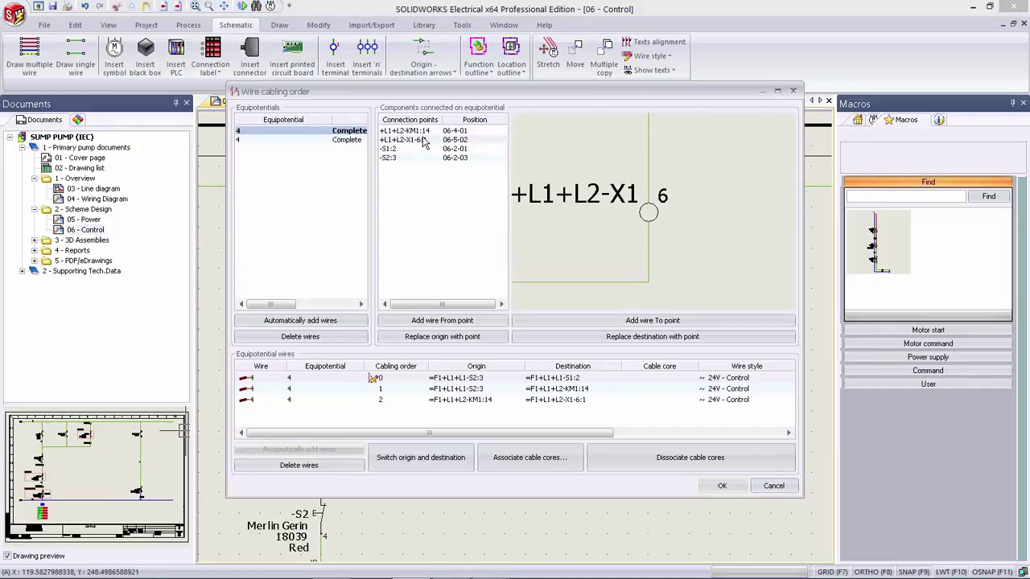
left_click(490, 379)
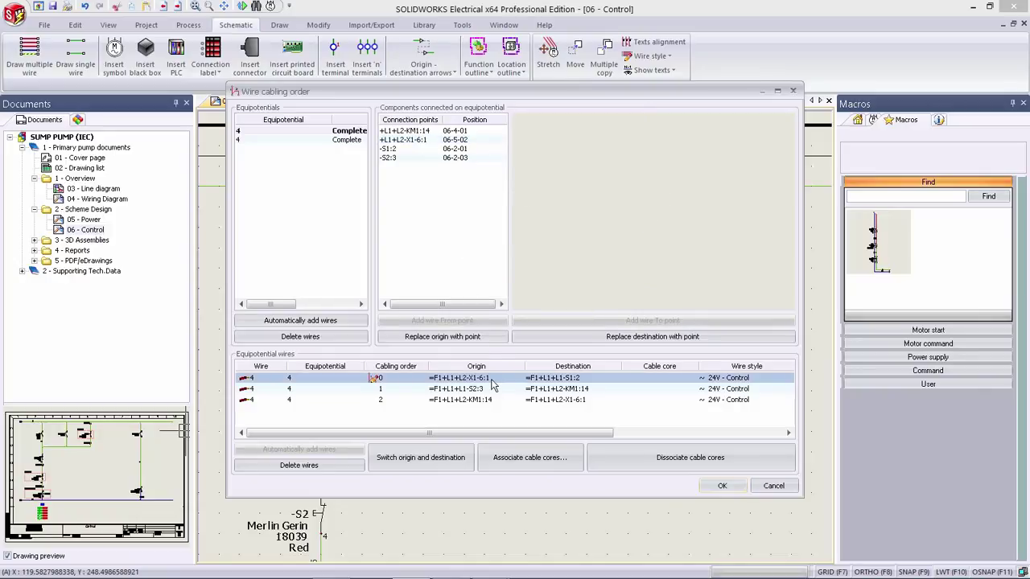
left_click_drag(424, 132, 573, 381)
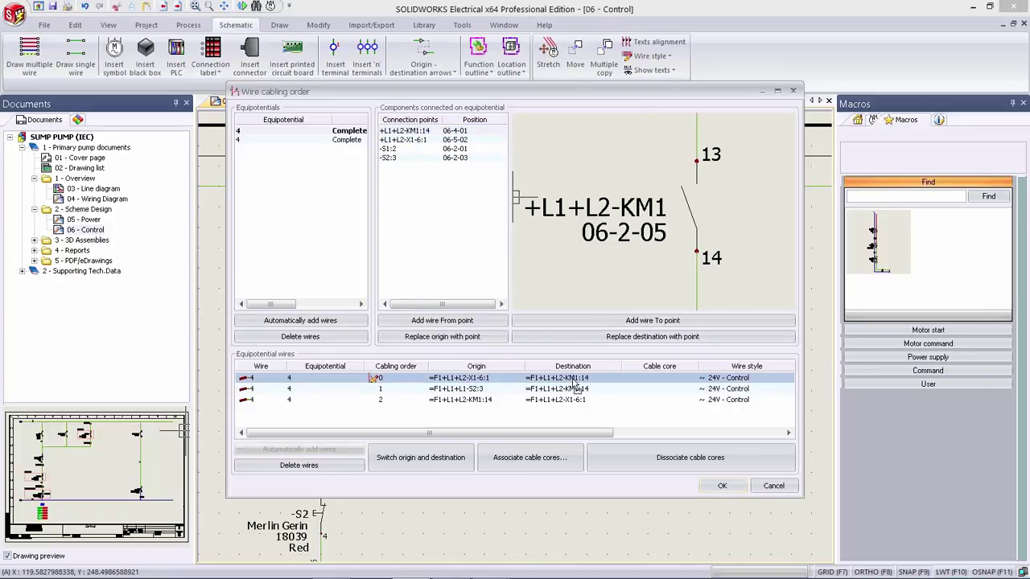
mouse_move(427, 132)
left_mouse_down()
mouse_move(475, 240)
mouse_move(505, 393)
left_mouse_up()
Step: Place S2:3 and S1:2 on the third wire and confirm the new cabling order
left_click(405, 157)
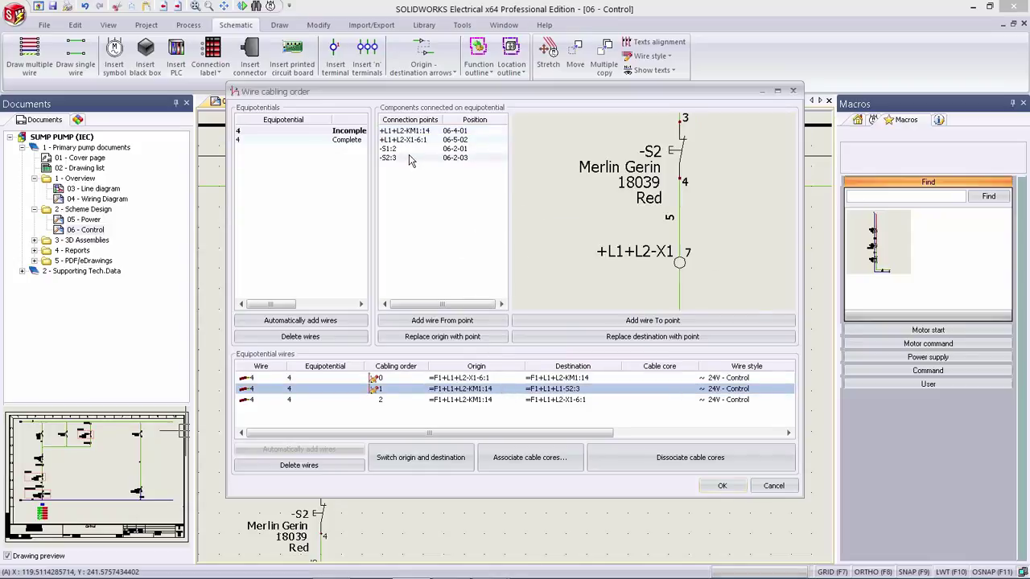
left_click_drag(406, 157, 493, 402)
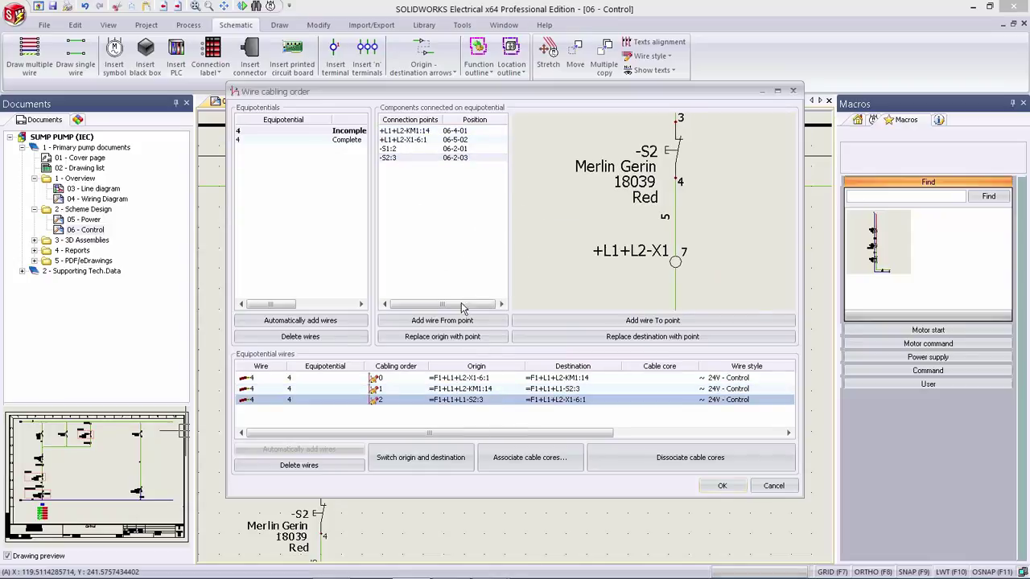
left_click(394, 150)
left_click_drag(531, 337, 570, 409)
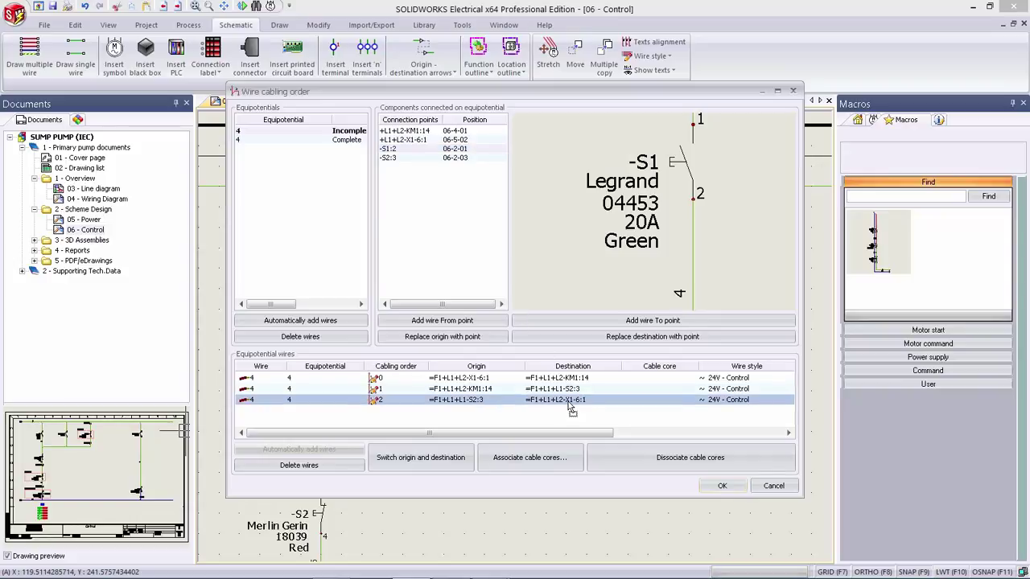
left_click(722, 486)
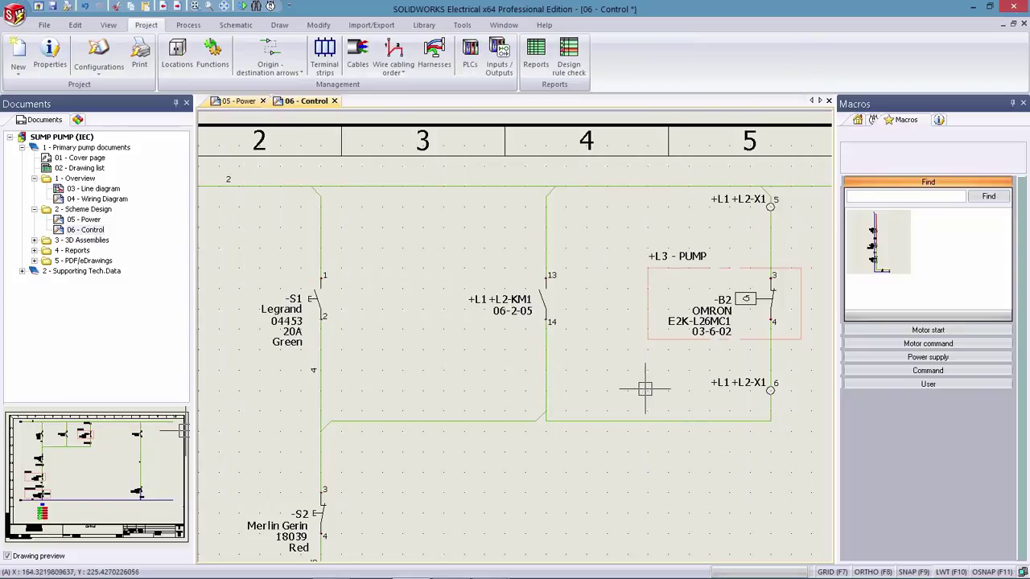
Step: Switch the junctions under KM1 and on the S1 line to new cabling-order representations
right_click(545, 387)
left_click(588, 286)
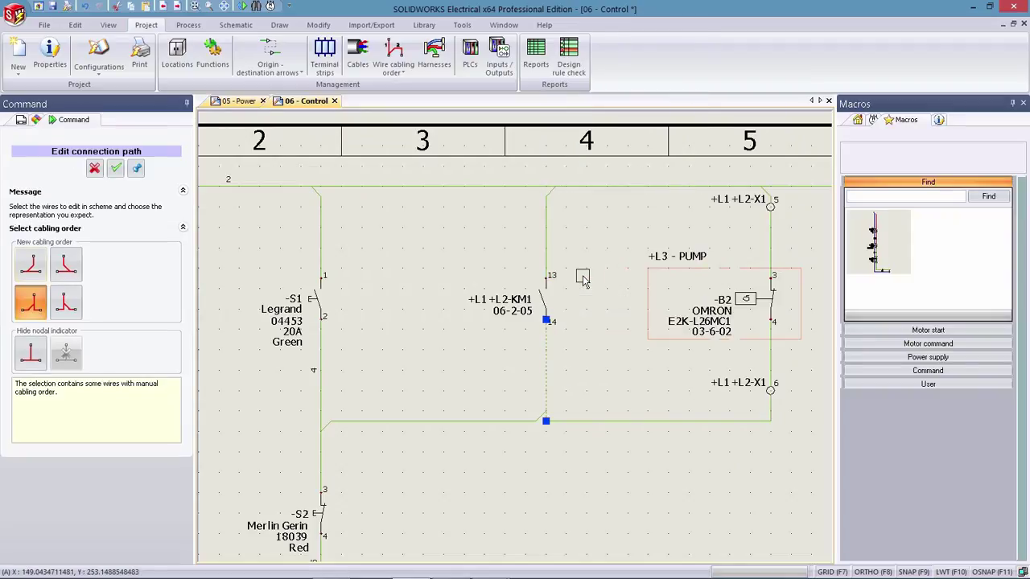
left_click(66, 309)
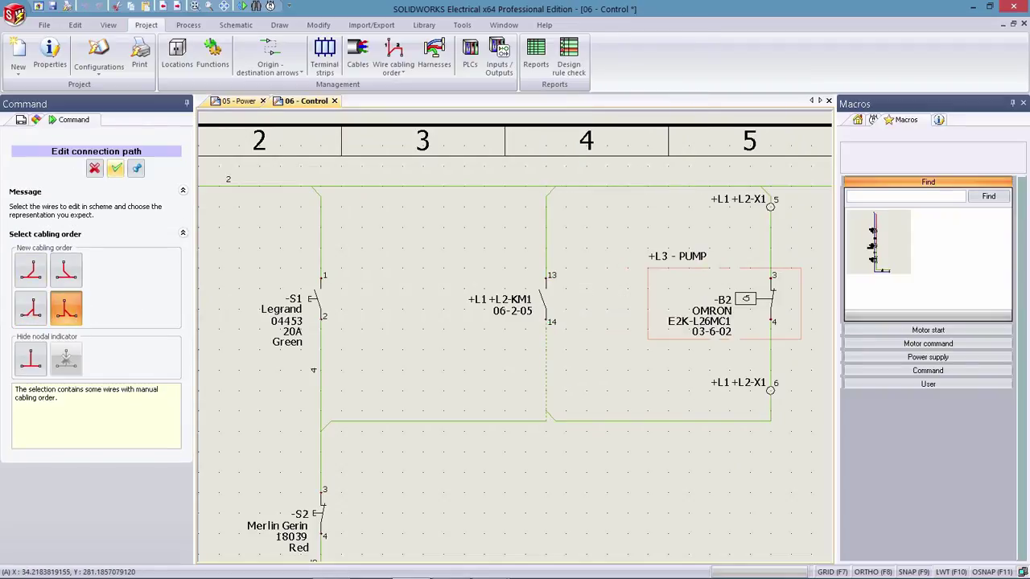
left_click(31, 272)
left_click(115, 168)
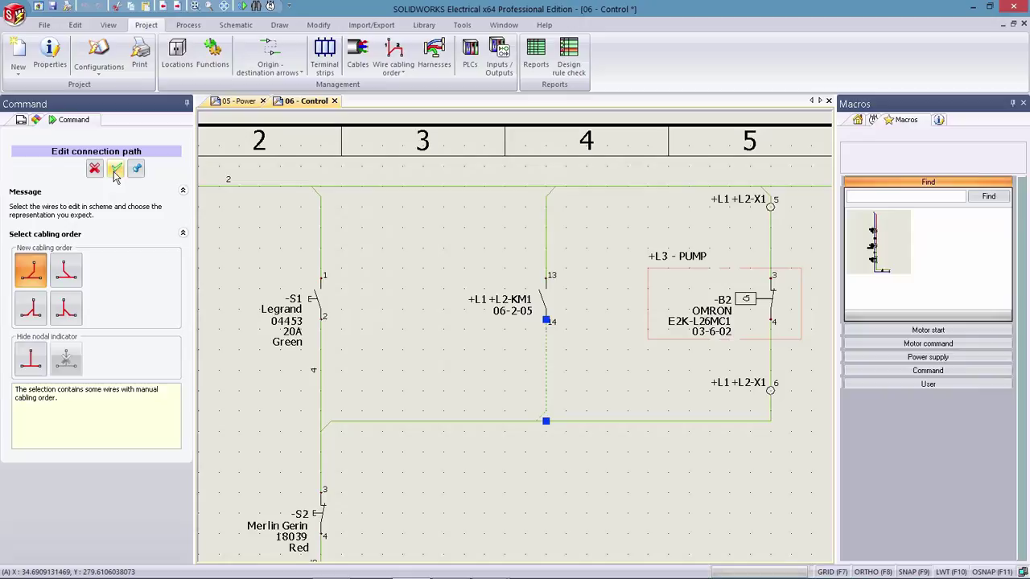
left_click(35, 314)
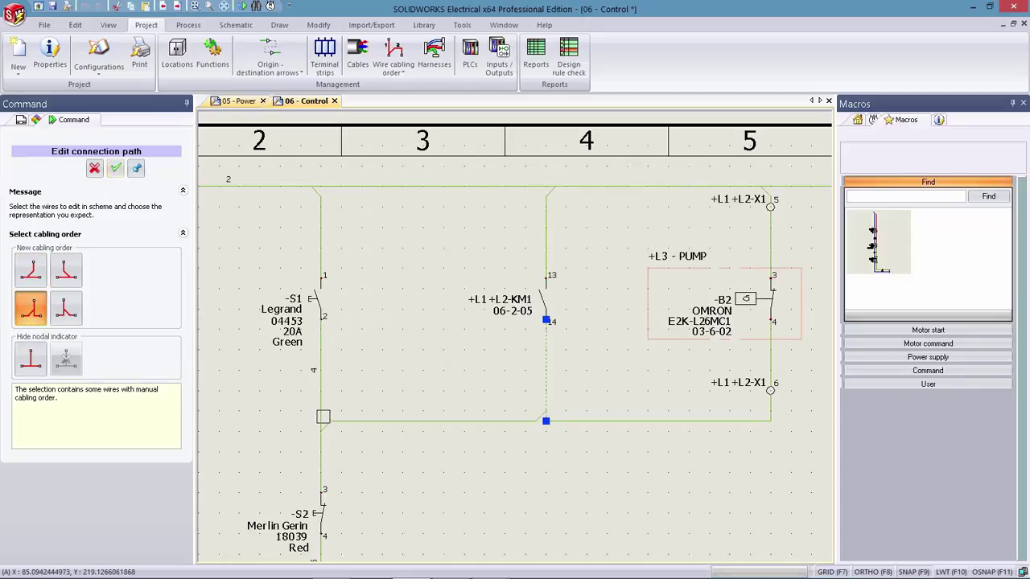
left_click(66, 308)
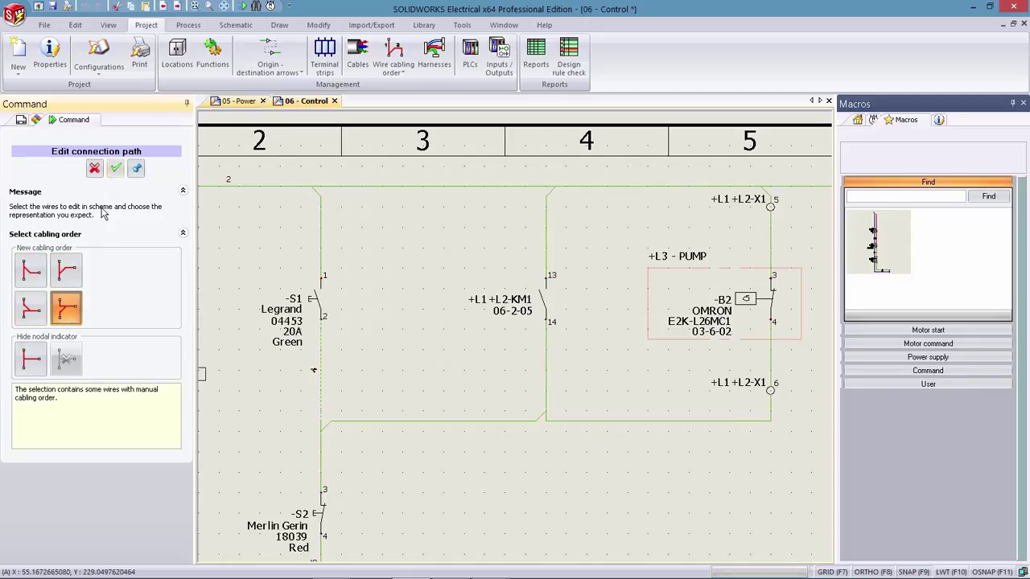
key("Escape")
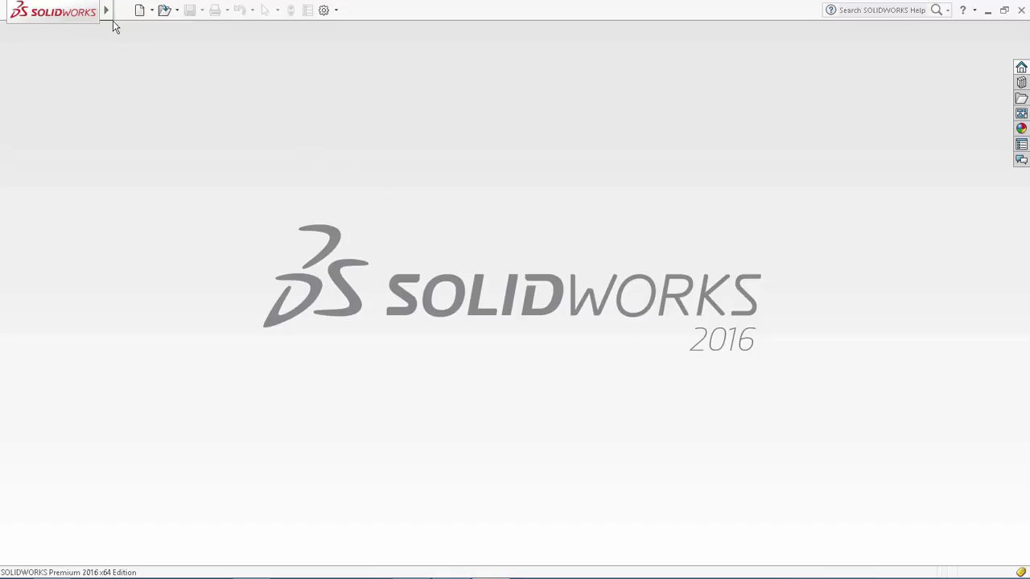
Step: Load the PADS board file preview.asc into CircuitWorks from the PADS folder
mouse_move(94, 17)
left_click(172, 11)
mouse_move(181, 64)
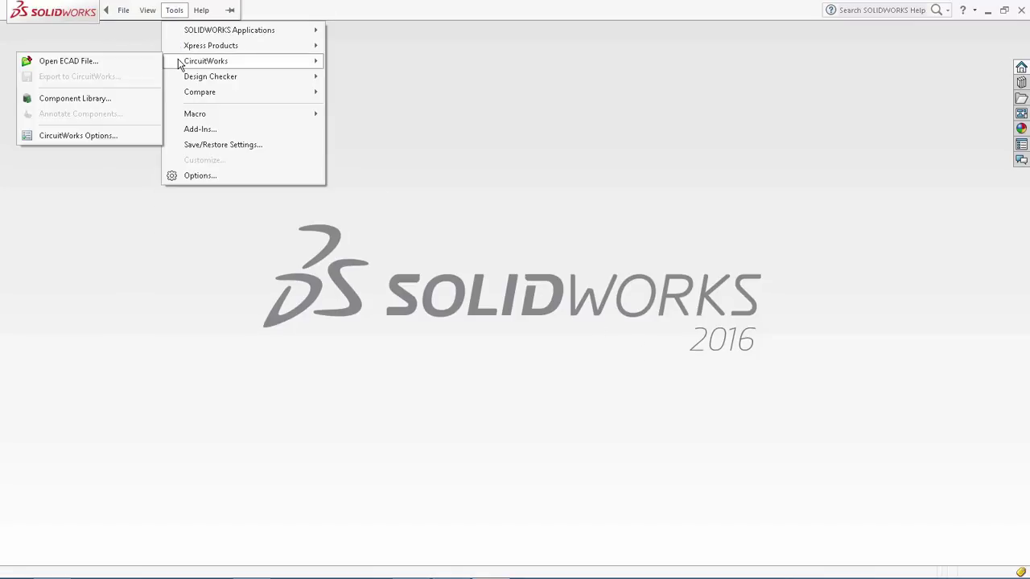
left_click(68, 61)
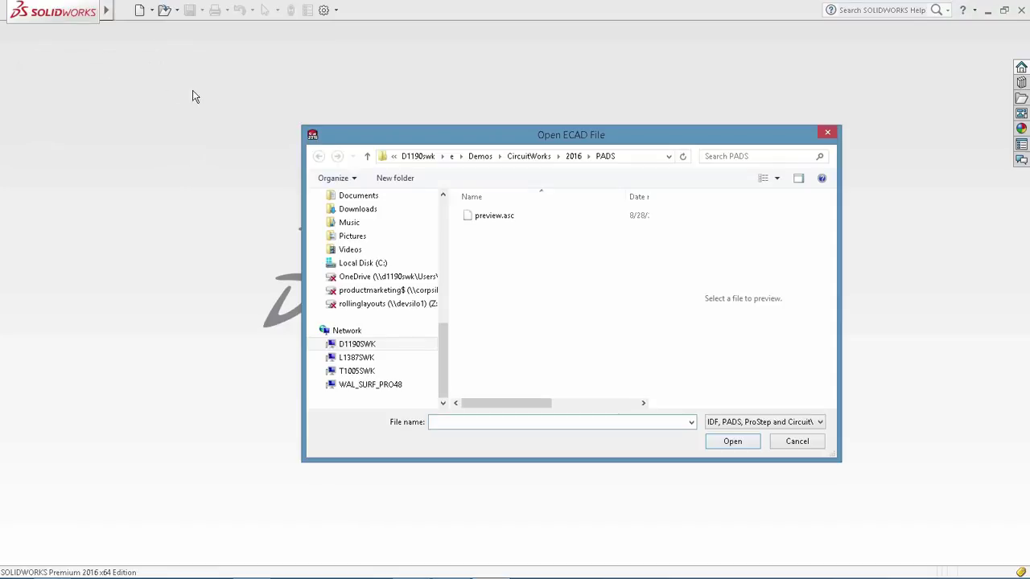
double_click(470, 216)
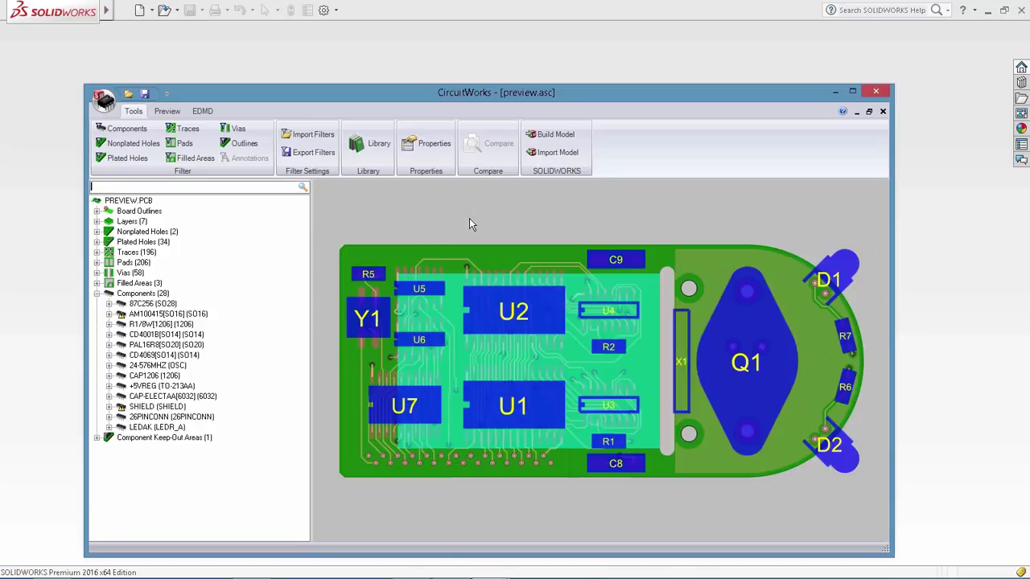
Step: Build the board model with all 196 traces as decals stored in the model file
left_click(165, 254)
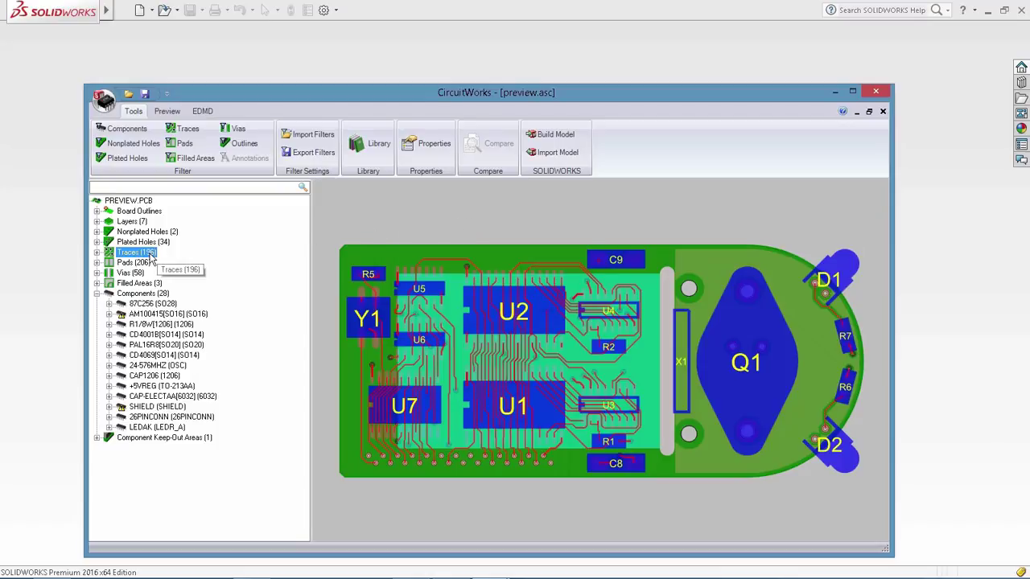
left_click(553, 135)
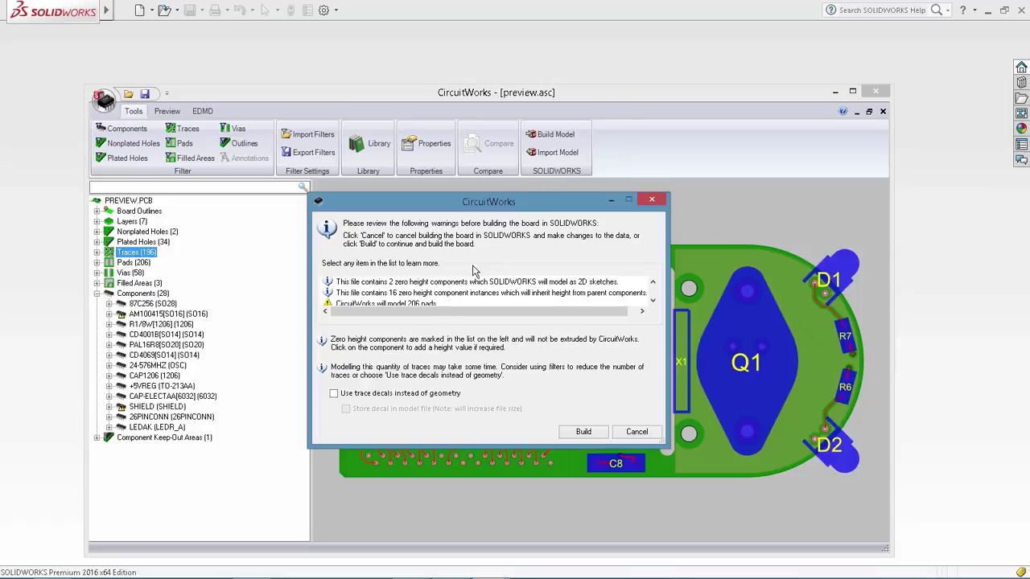
left_click(357, 393)
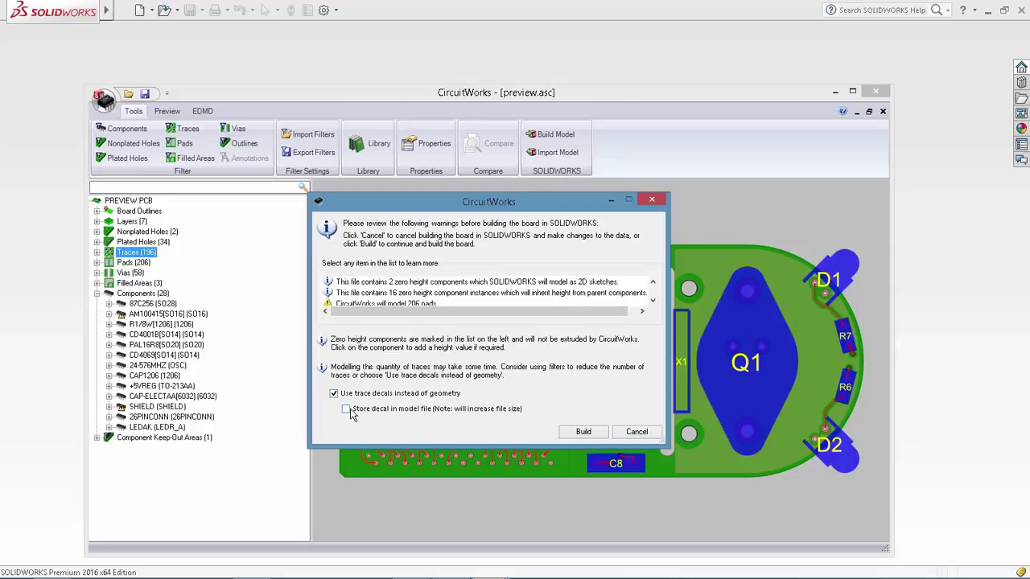
left_click(584, 432)
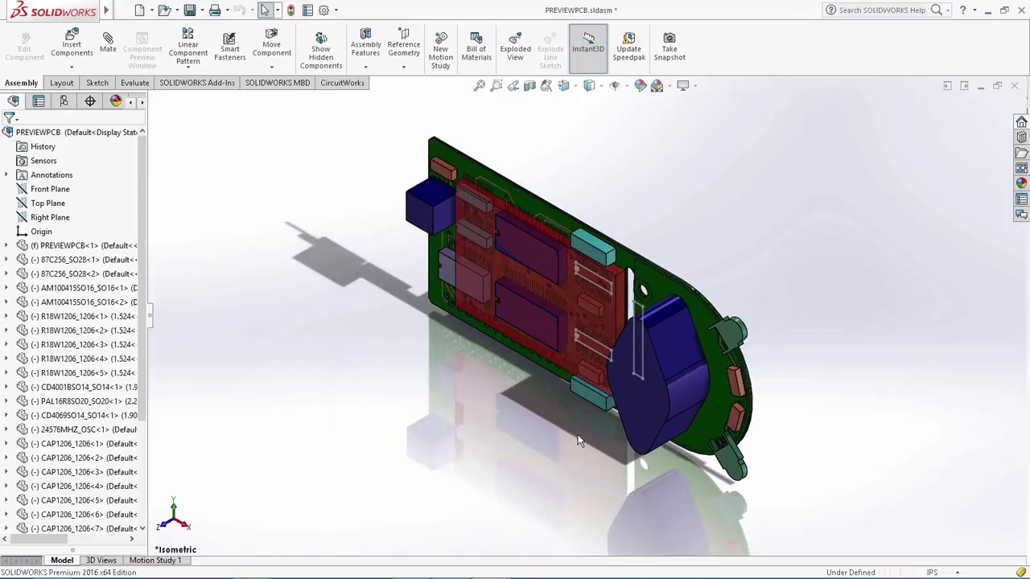
Step: Orbit and zoom onto the built PREVIEWPCB assembly and select its board component
middle_click_drag(569, 339, 547, 306)
scroll(538, 268, "down", 5)
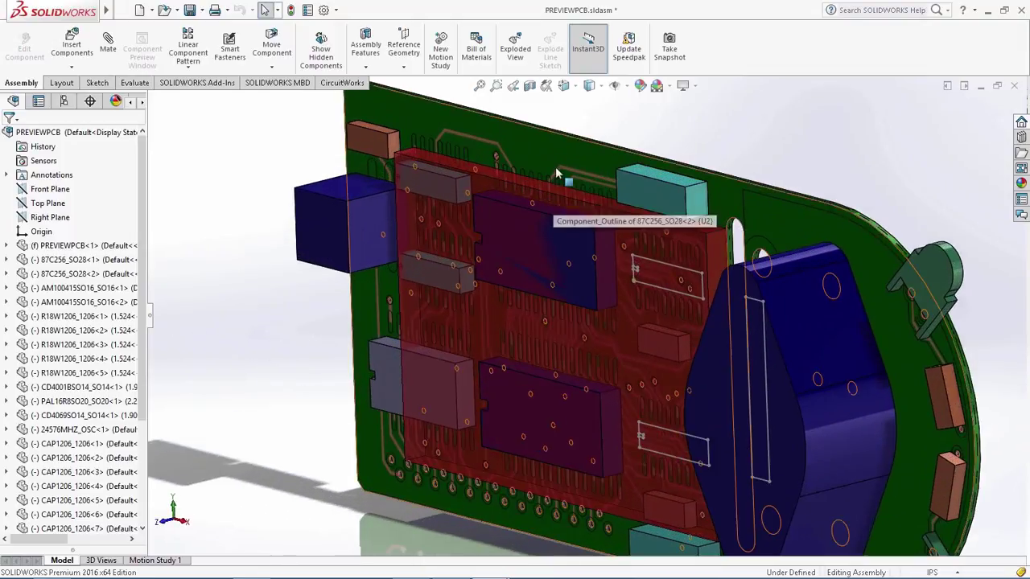
left_click(574, 159)
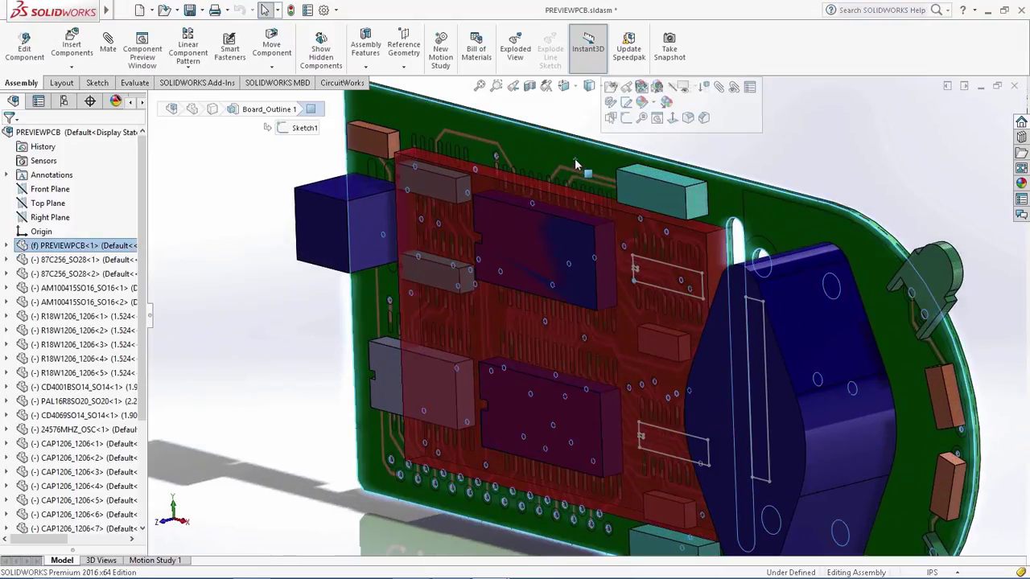